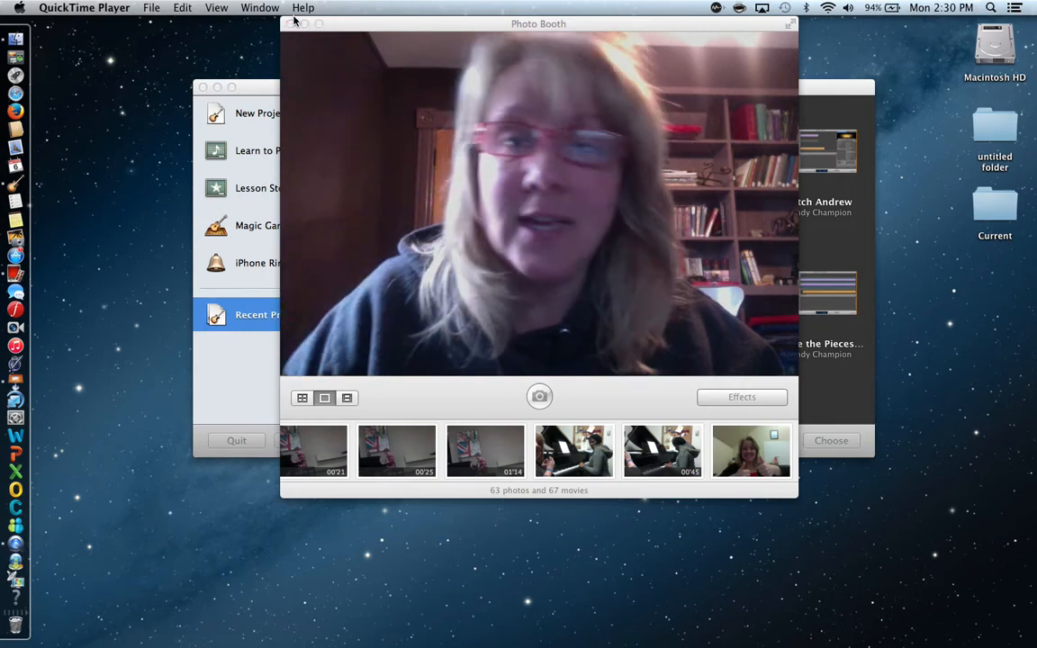
Step: Close the Photo Booth window and open the recent GarageBand Tutorial Song project
click(289, 24)
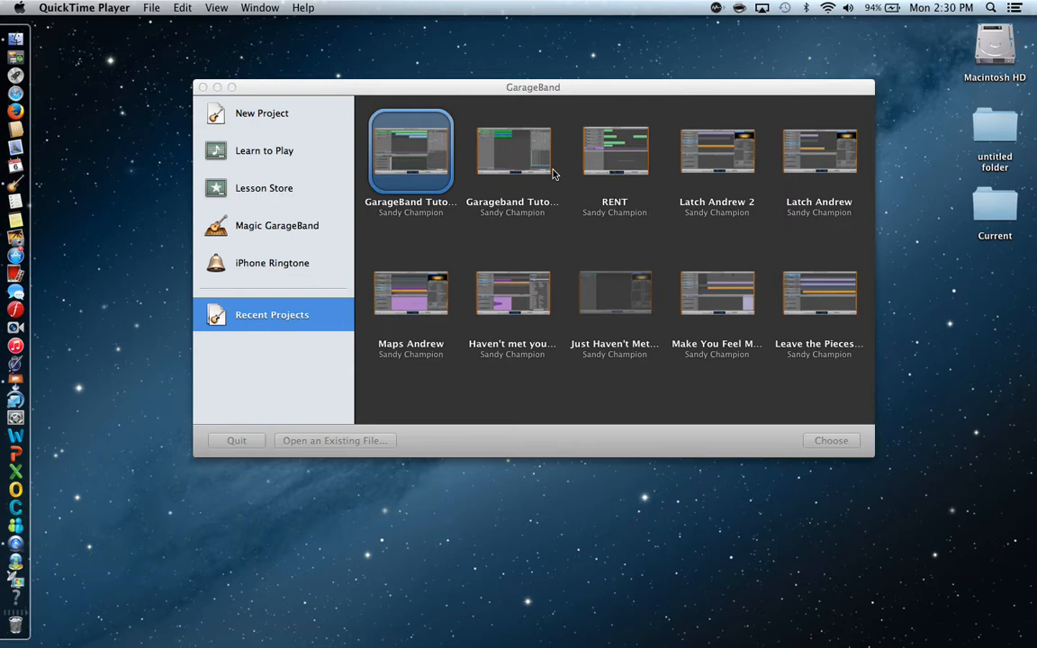
click(418, 150)
double_click(419, 151)
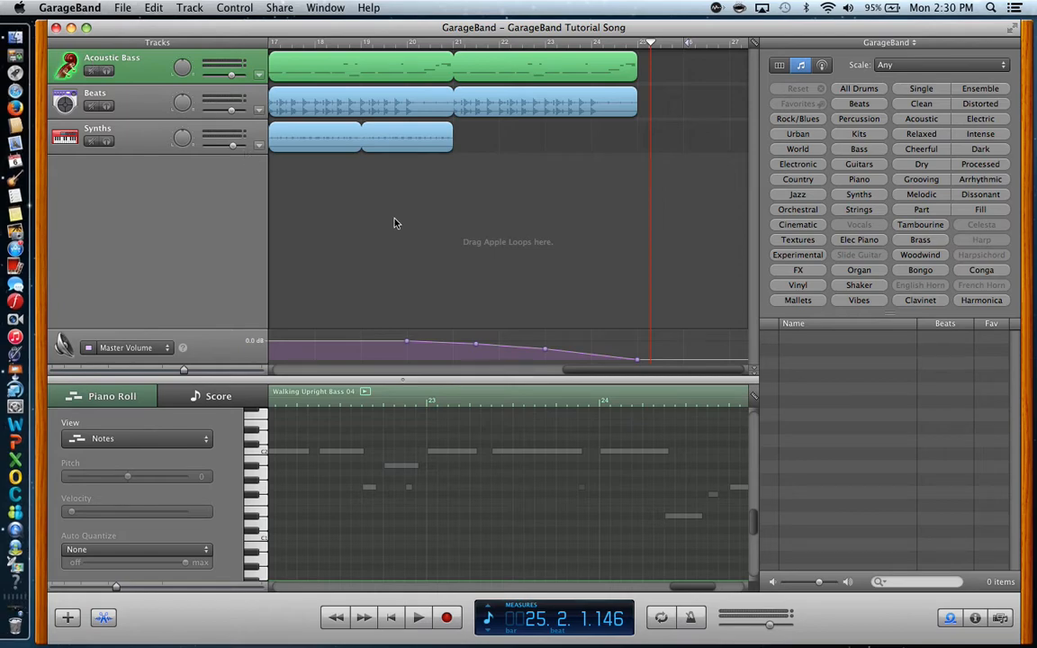
Step: Play the song from the beginning, skip ahead to measure 9, and stop playback shortly after
scroll(397, 223, left, 10)
scroll(394, 223, left, 2)
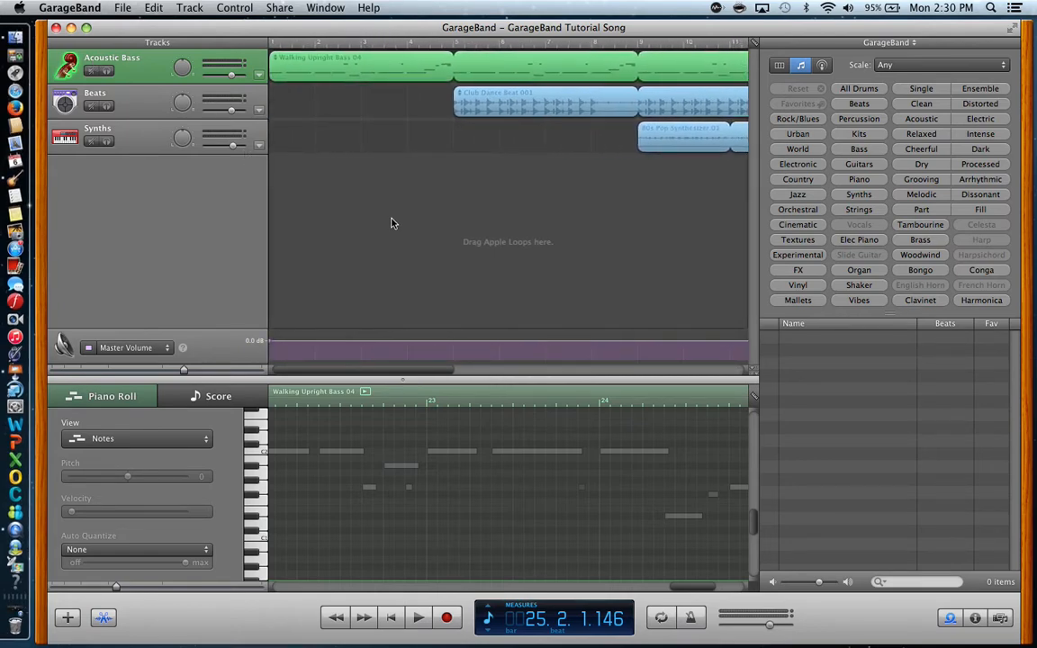
key(Return)
key(space)
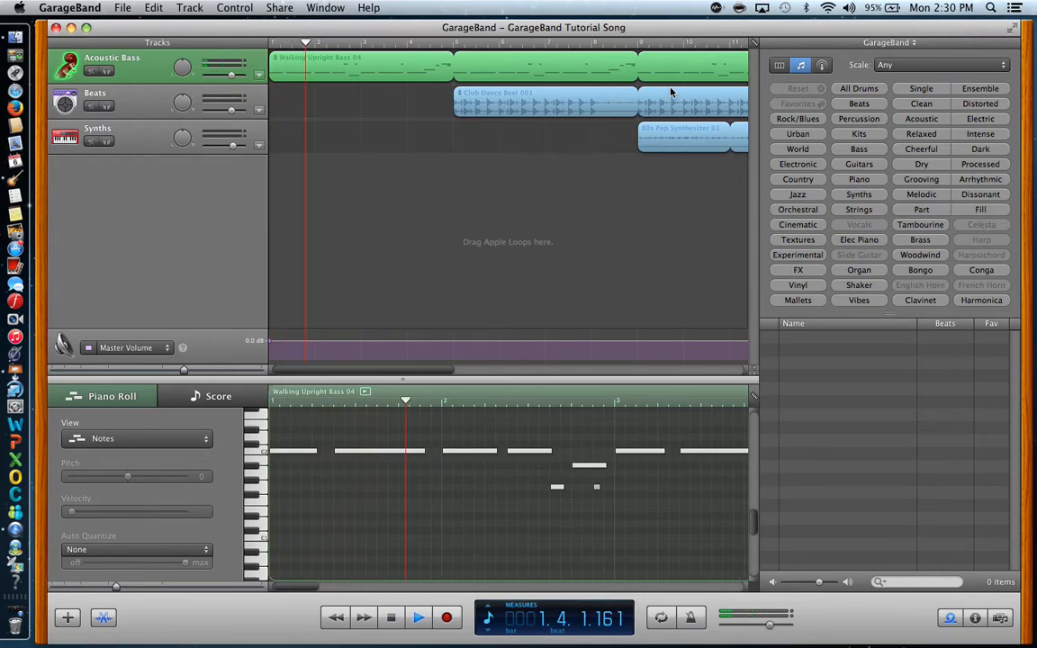
click(638, 45)
key(space)
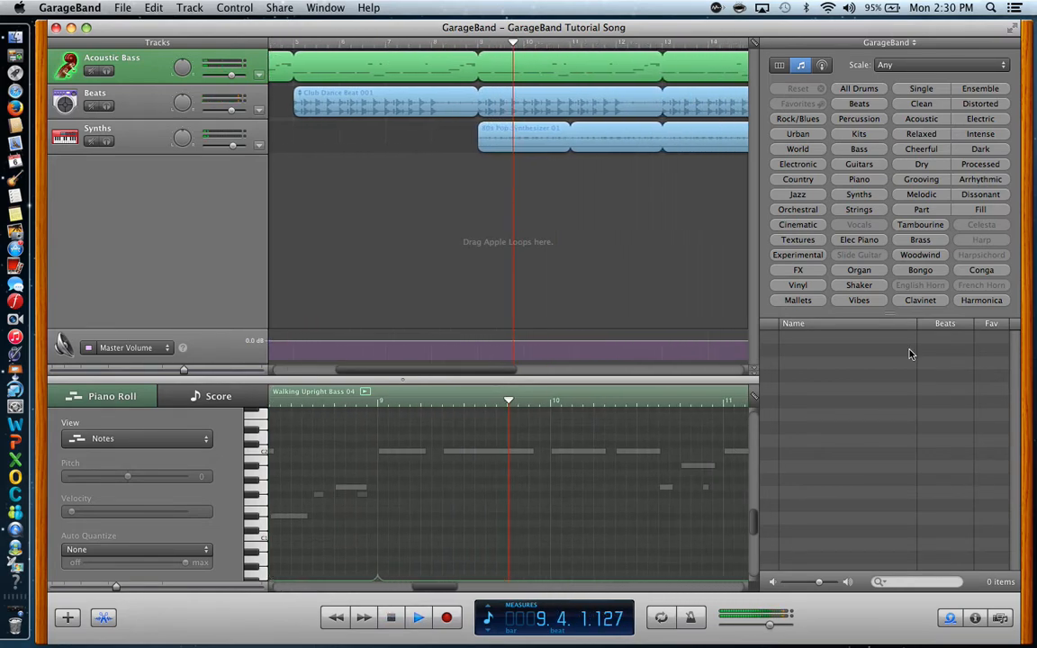
key(space)
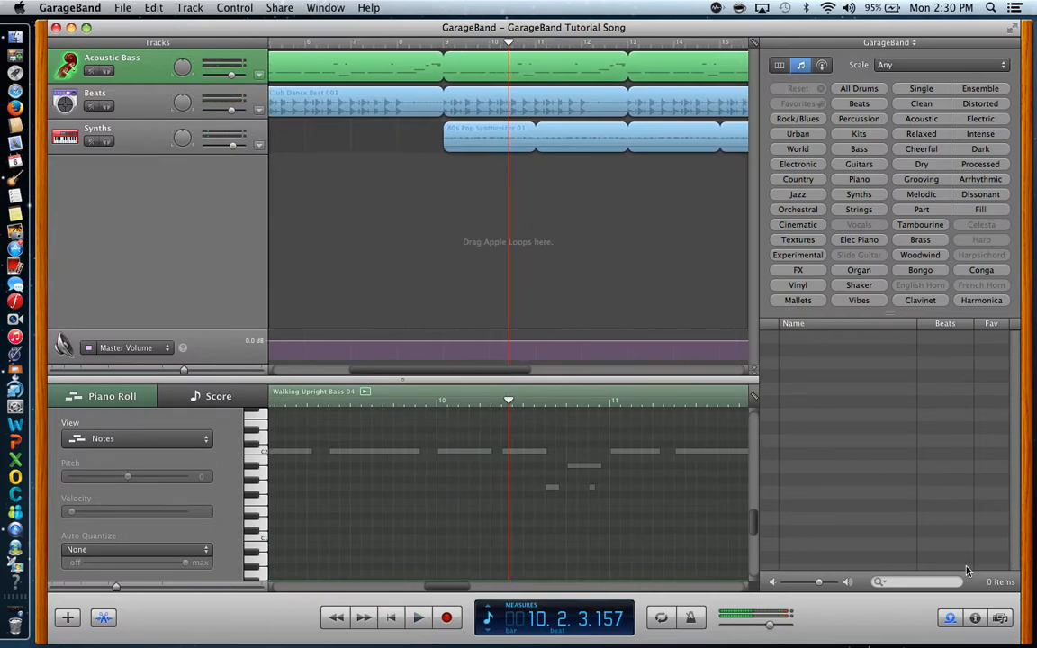
Step: Hide the loop browser and add a new Real Instrument track
click(951, 618)
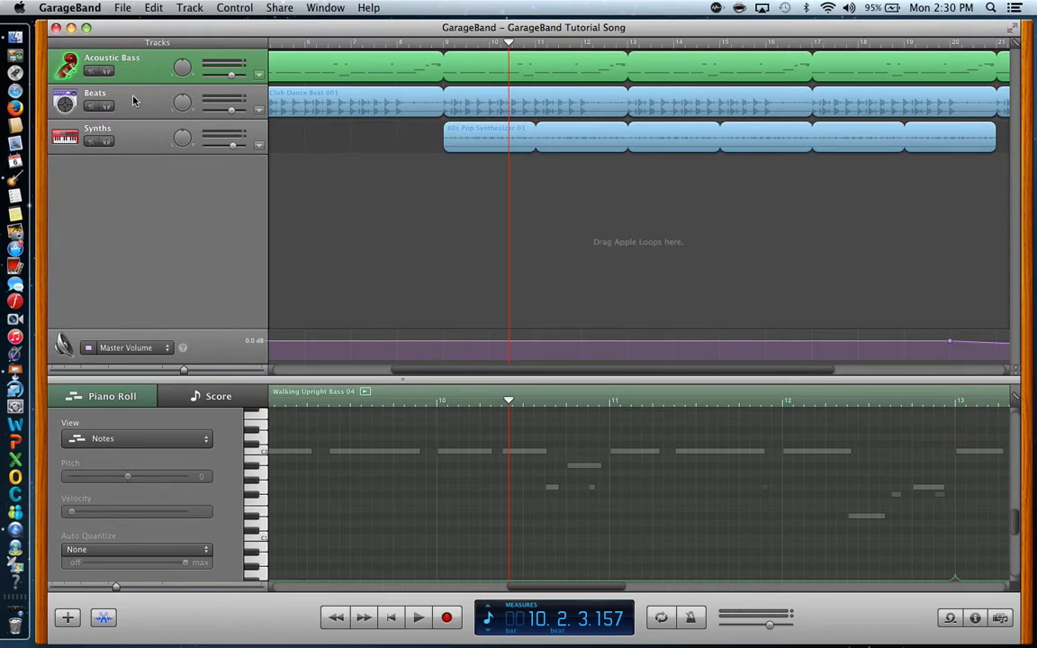
click(68, 619)
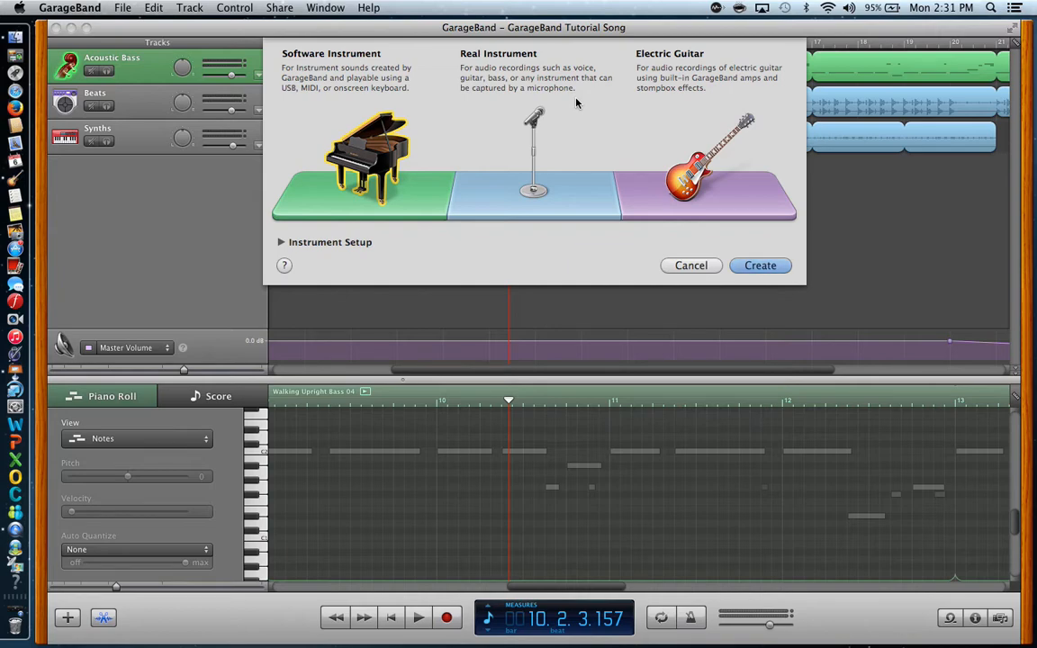
click(537, 191)
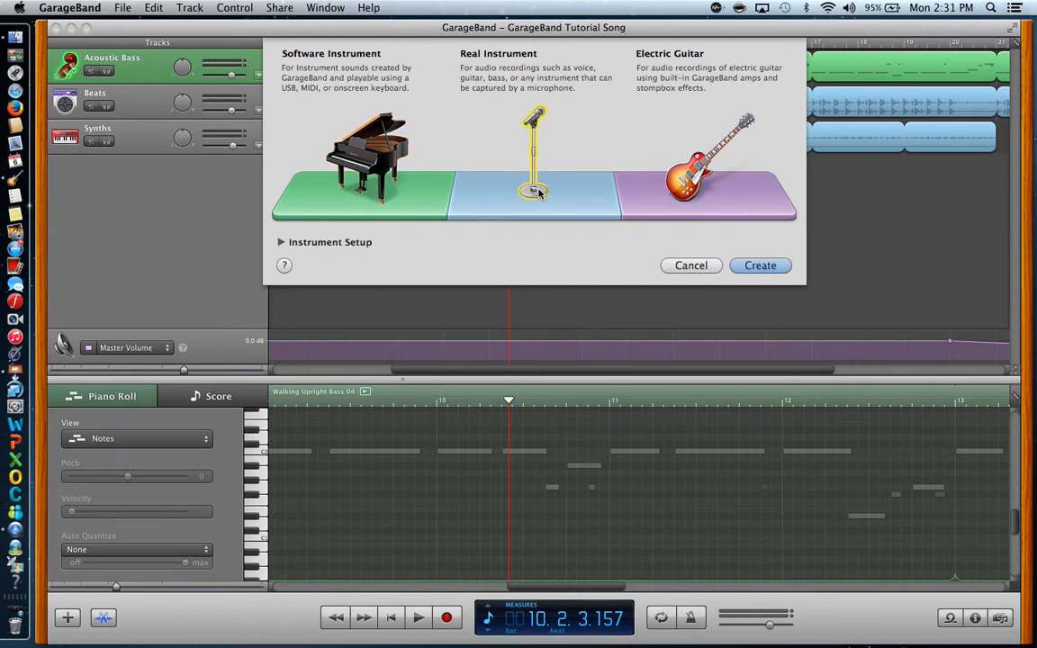
click(759, 266)
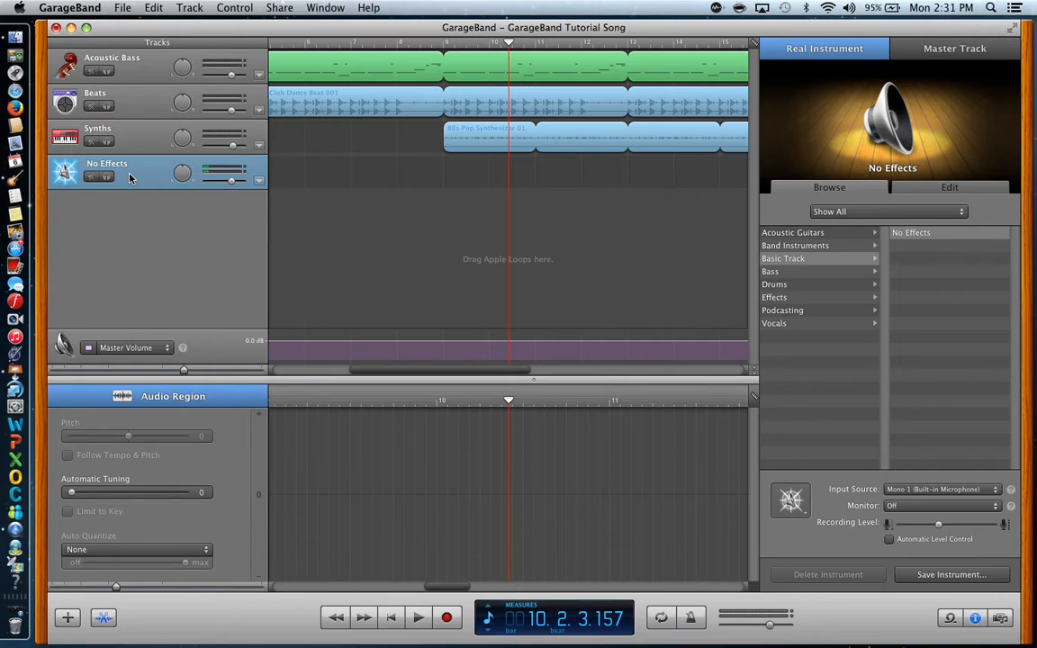
Step: Assign the Female Basic preset from the Vocals category to the new track
click(778, 325)
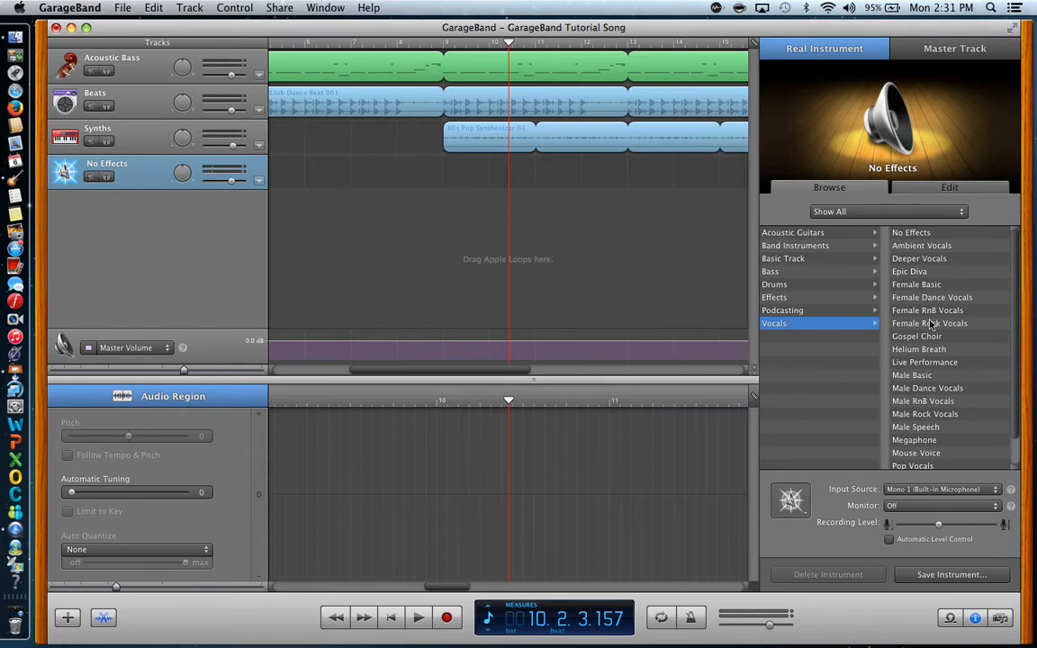
click(910, 287)
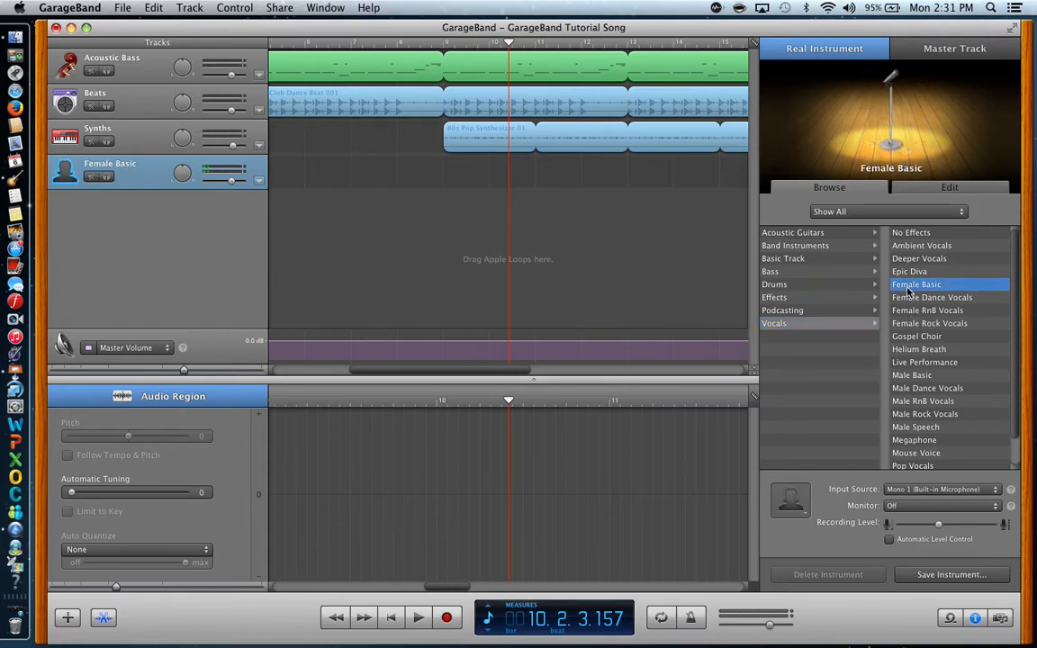
Step: Try the Live Performance, Male Basic, Deeper Vocals and Ambient Vocals presets on the vocal track, returning to Female Basic
click(922, 363)
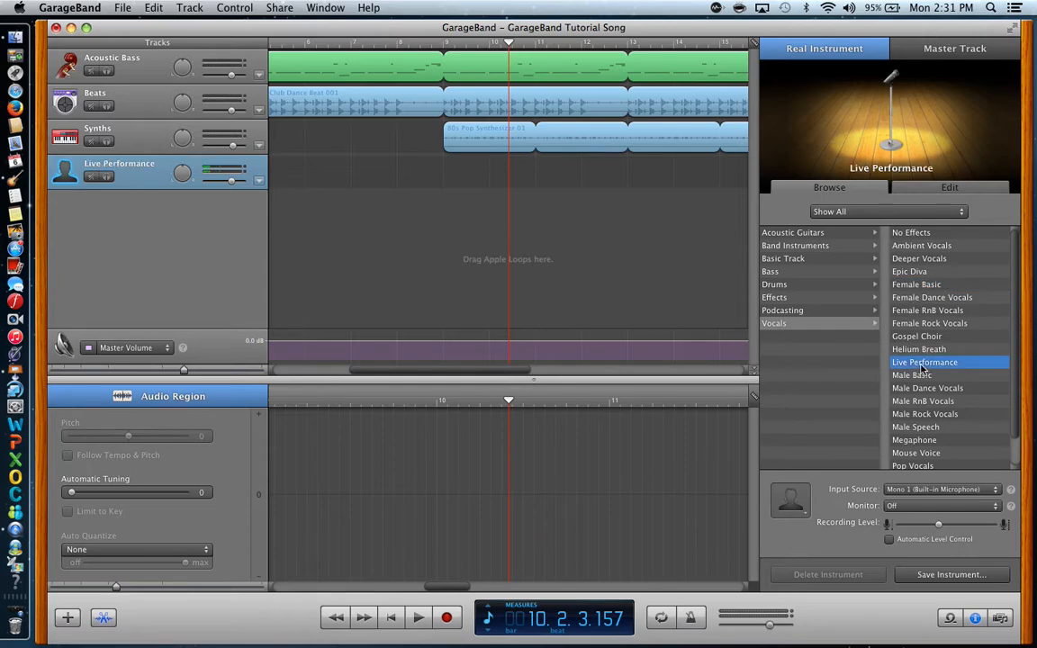
scroll(922, 367, down, 2)
scroll(922, 367, down, 2)
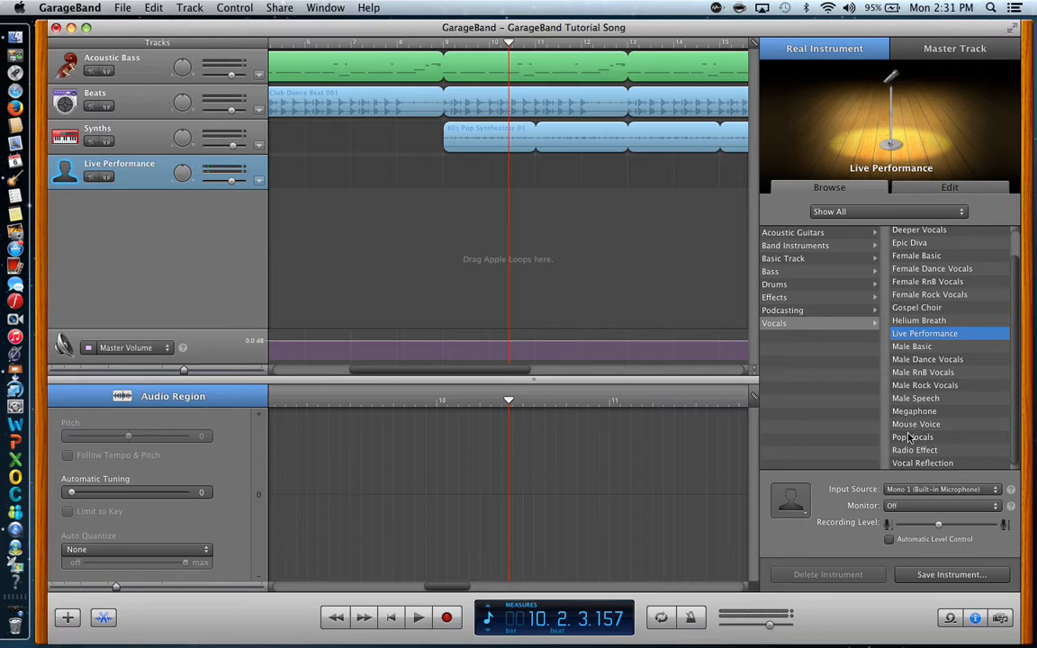
click(908, 347)
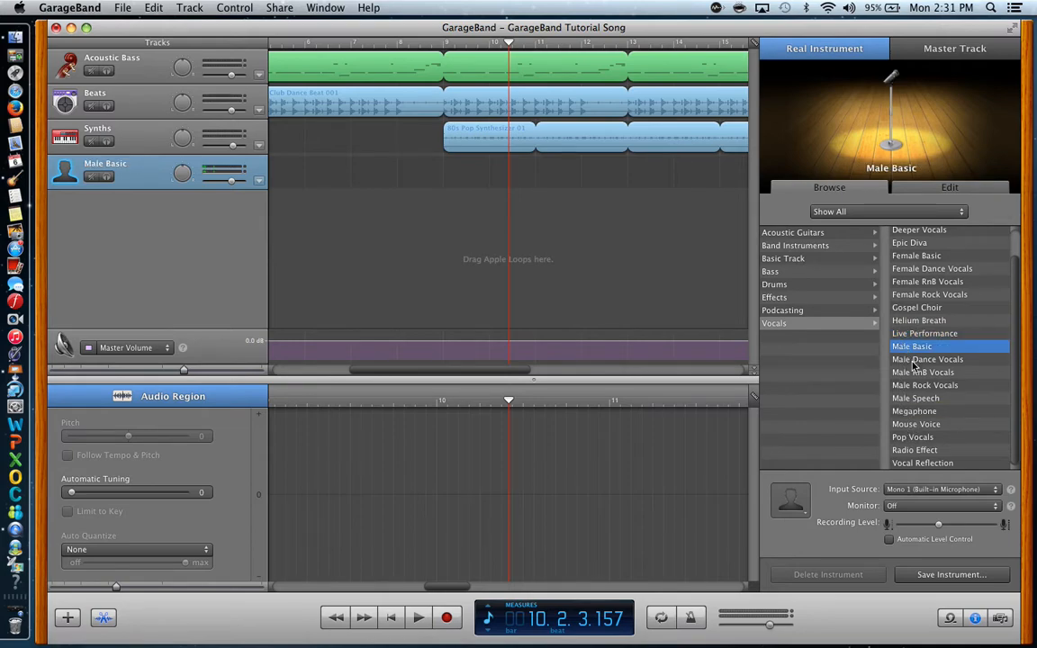
click(917, 256)
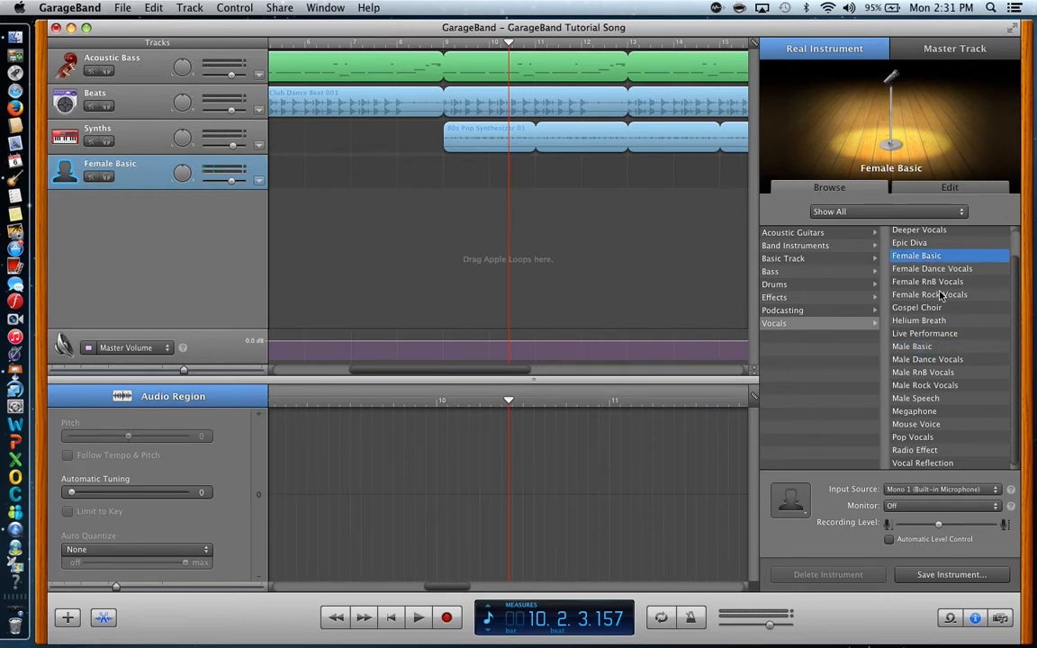
scroll(918, 270, up, 3)
scroll(939, 301, down, 1)
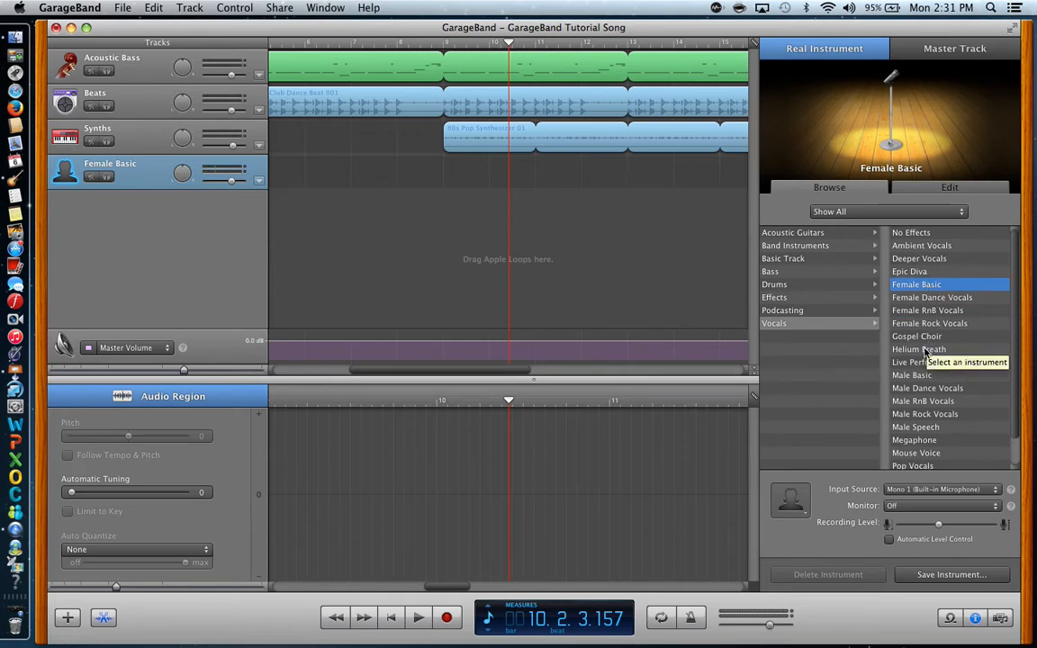
click(932, 260)
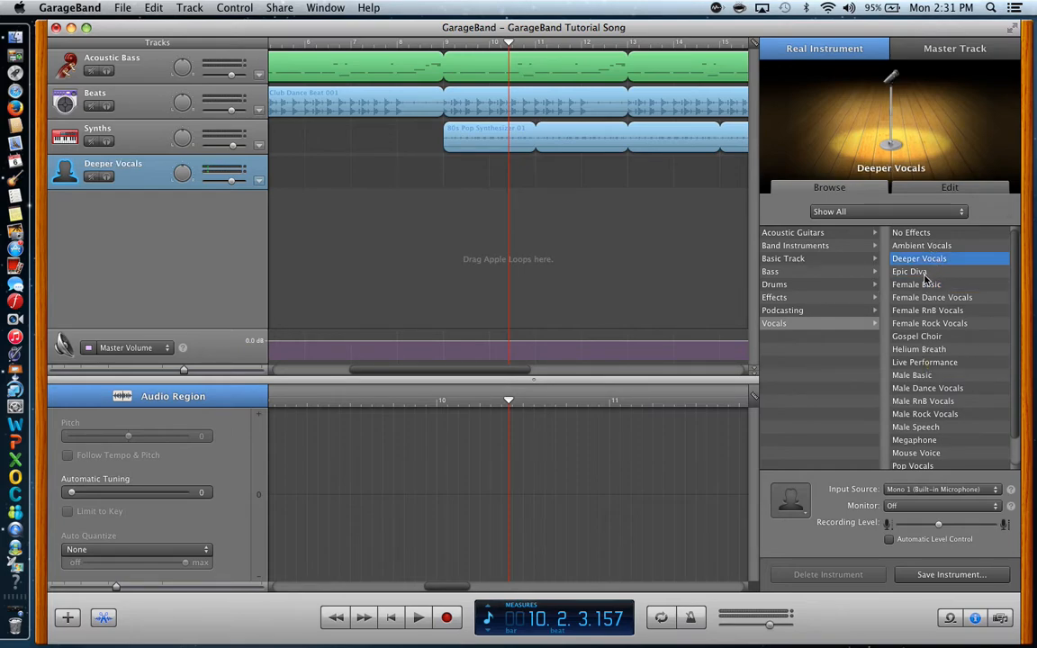
click(920, 247)
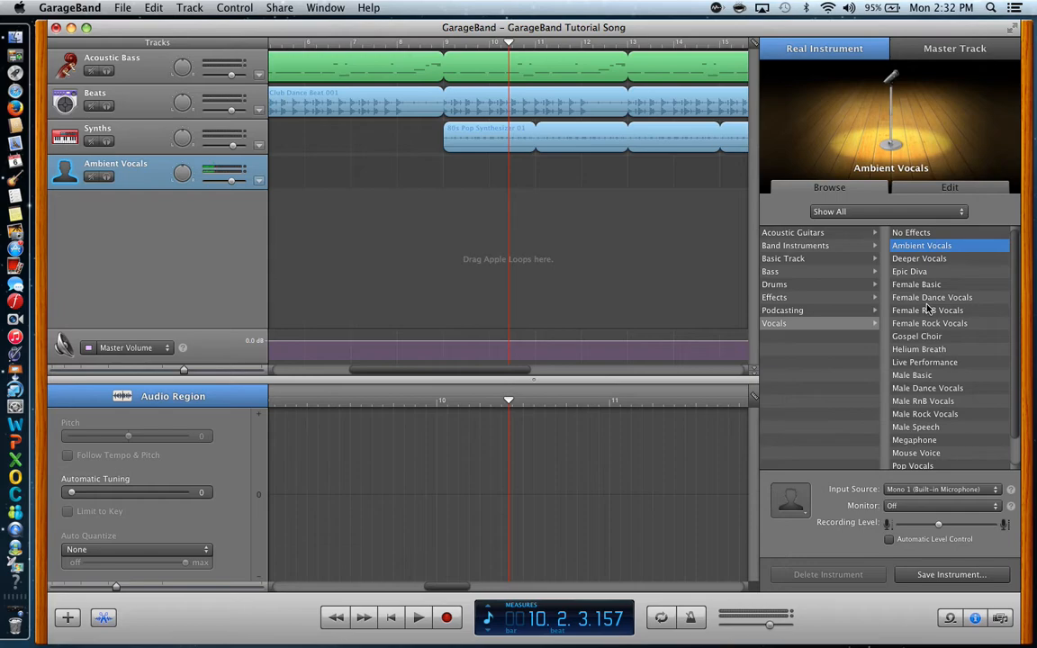
click(910, 287)
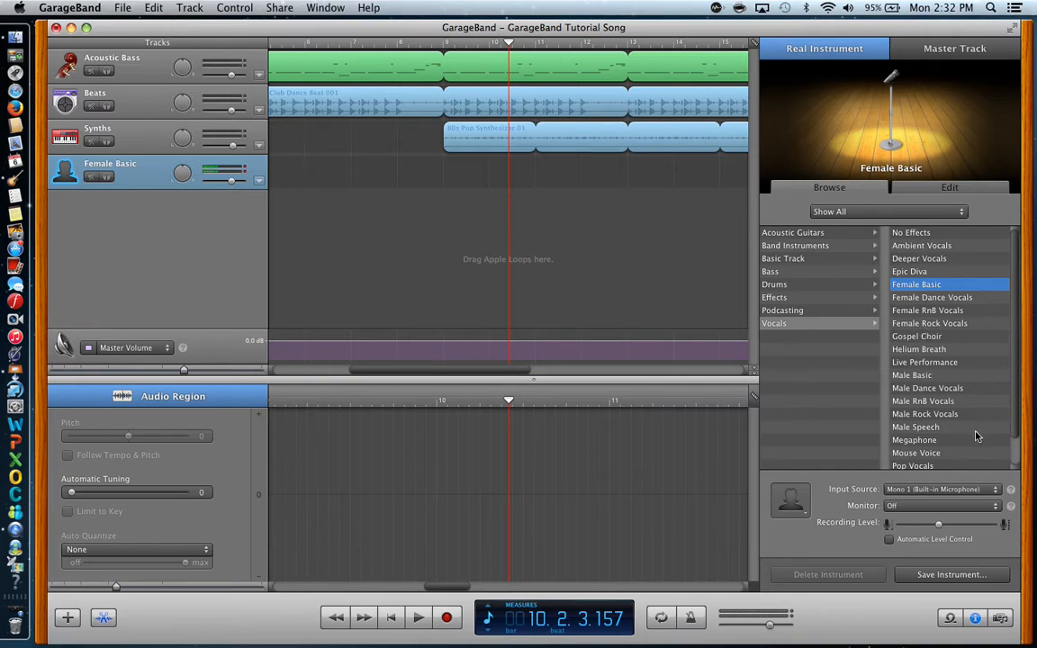
Step: Set the vocal track's Monitor option to On and place the playhead at the start of measure 9
click(996, 507)
click(997, 522)
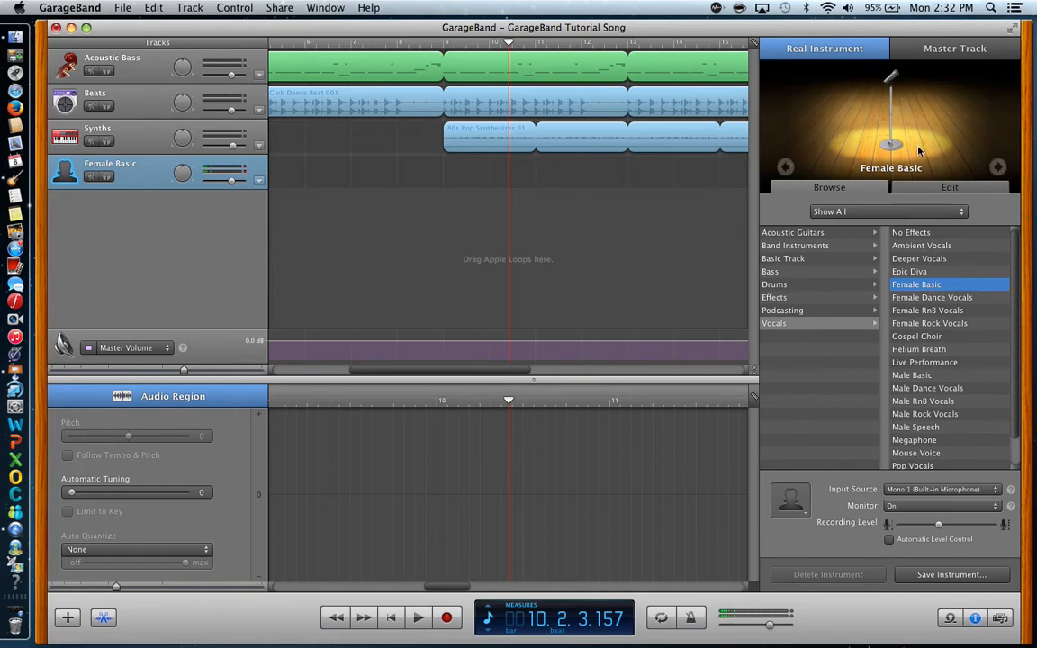
scroll(496, 220, left, 5)
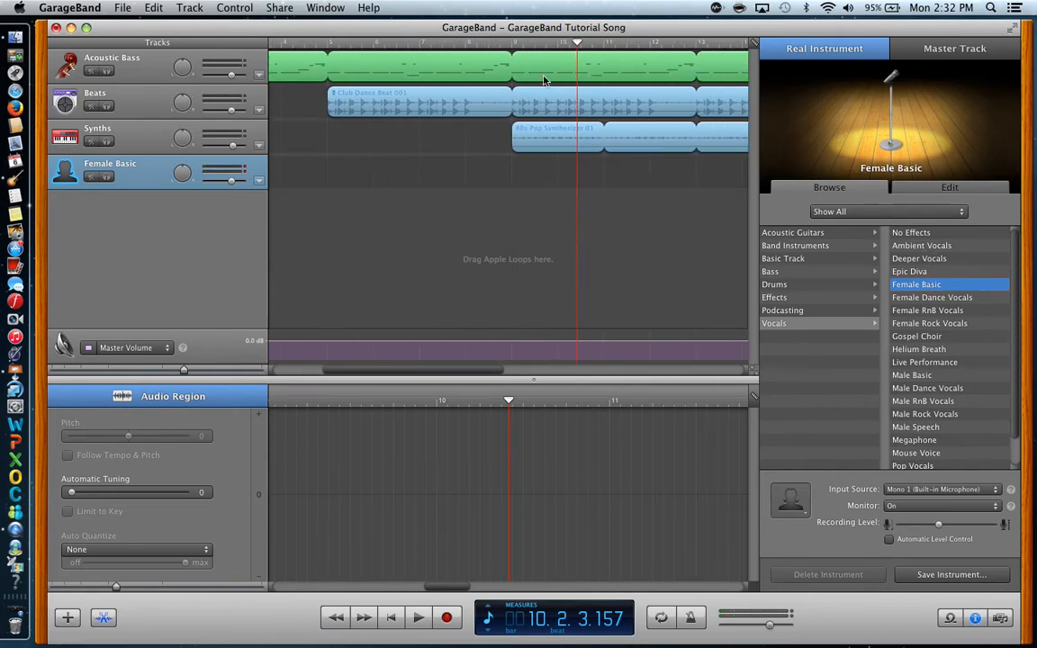
click(511, 45)
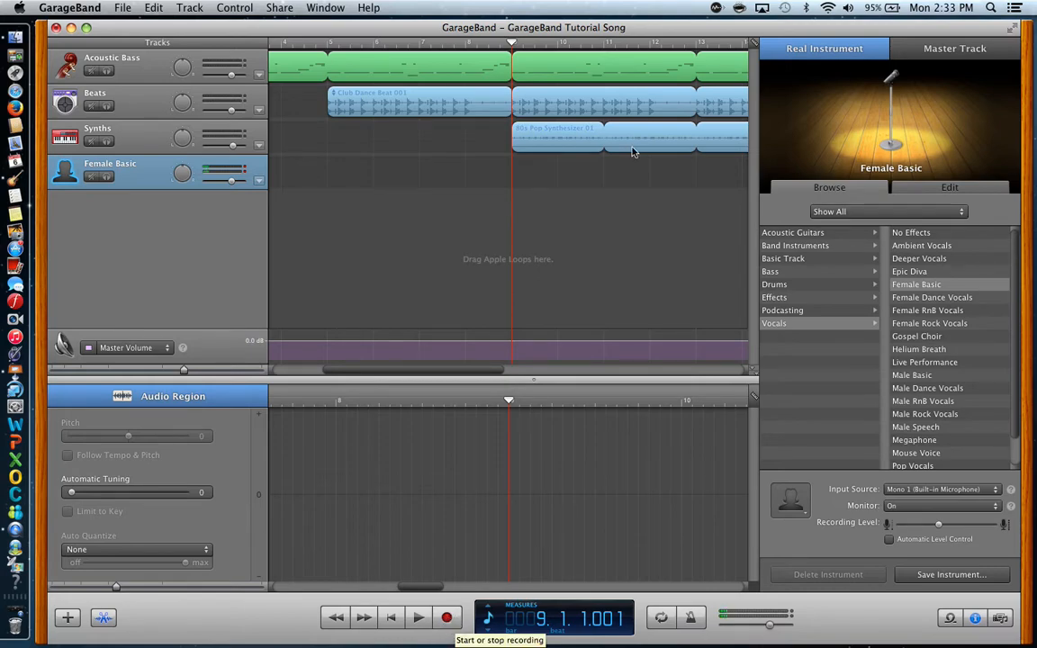
Step: Record a vocal take on the Female Basic track from the playhead until about measure 25, where the other tracks end
click(227, 8)
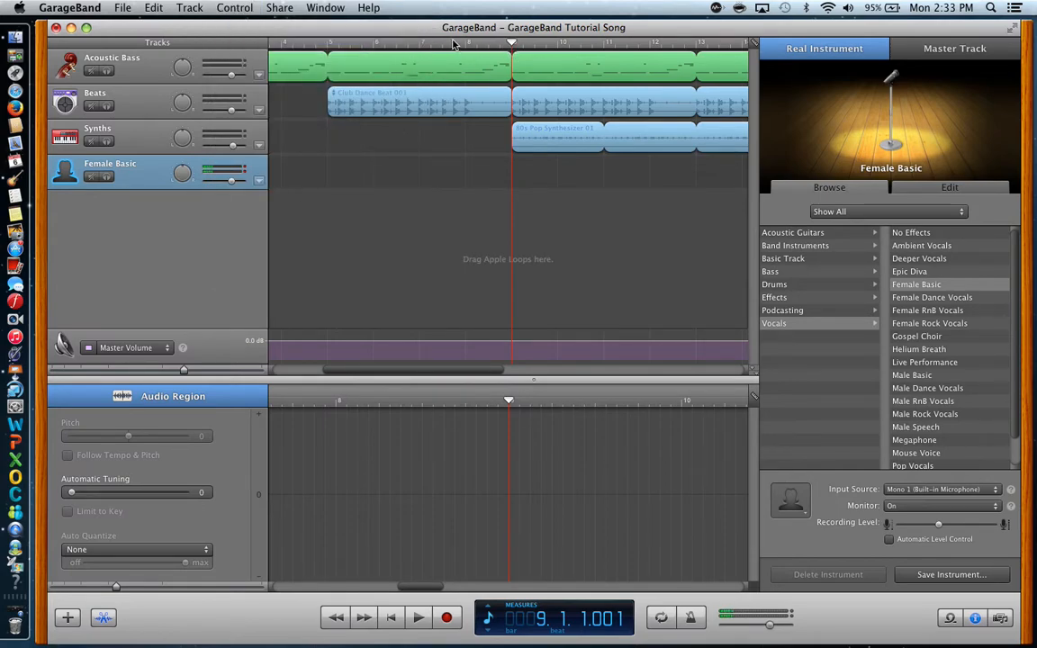
click(450, 625)
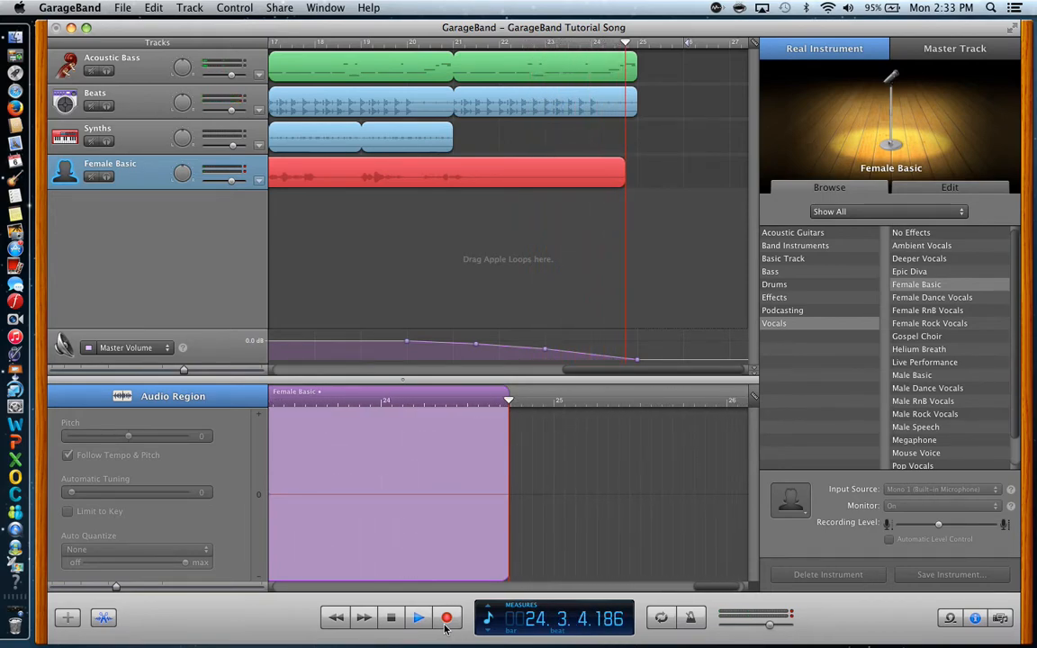
click(445, 621)
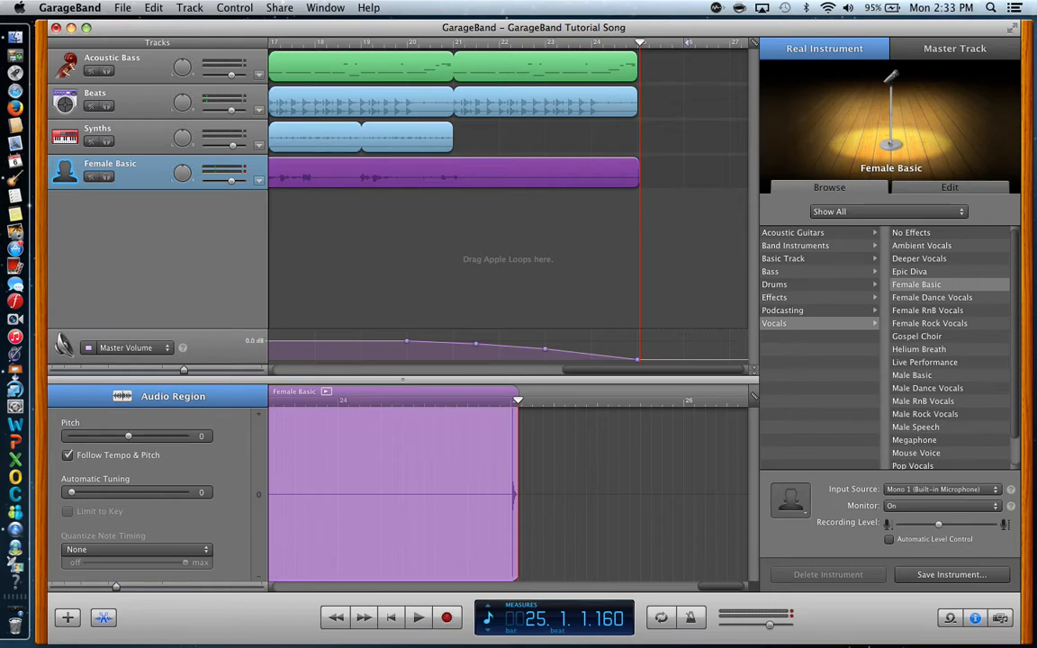
Step: Set the vocal track's Monitor option to Off and hide the track info pane
click(996, 510)
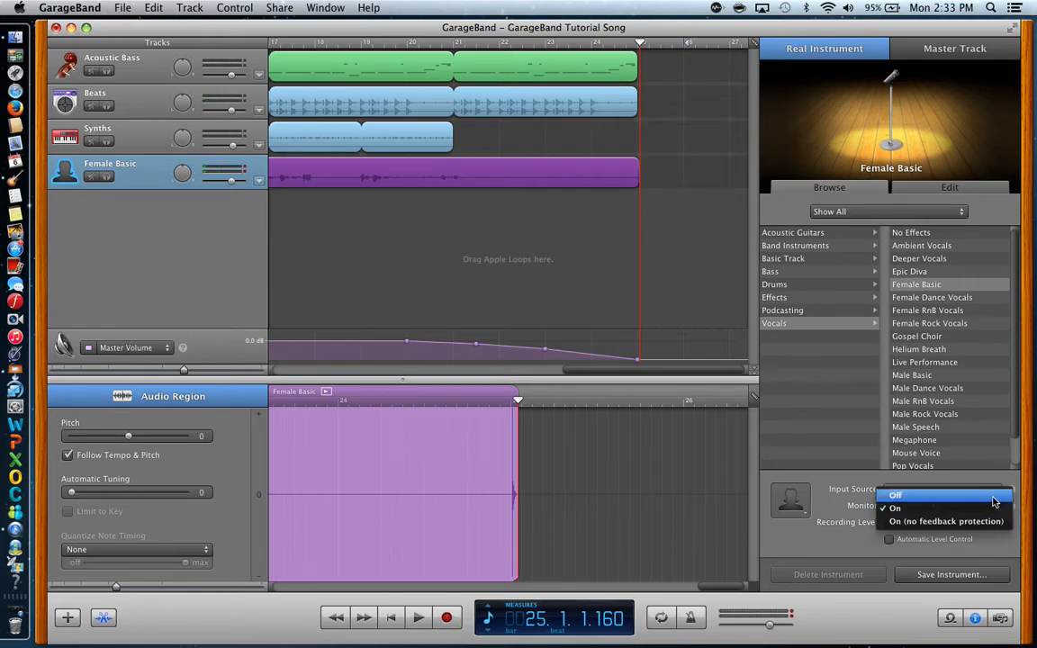
click(994, 497)
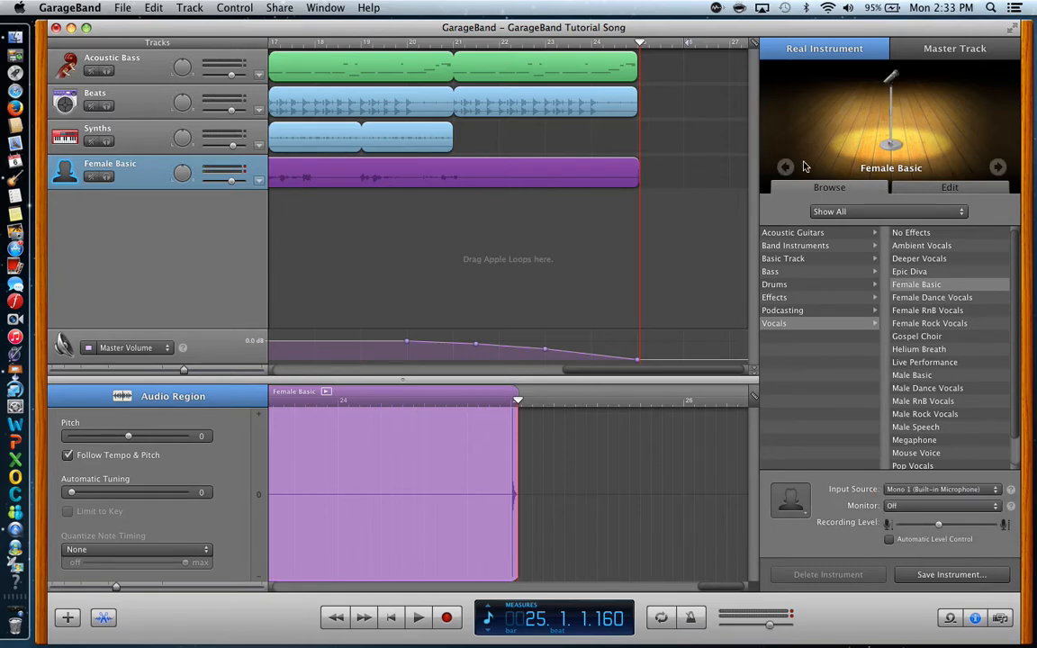
click(977, 618)
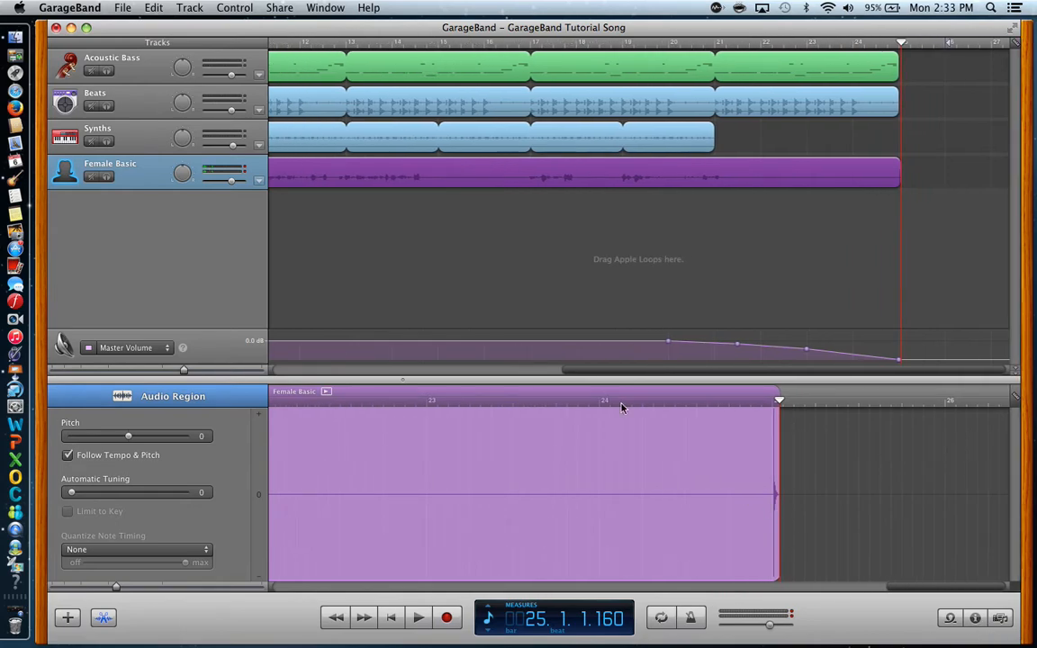
Step: Play the song from the beginning with the system volume raised to review the vocal take, stopping during measure 22
scroll(385, 276, left, 10)
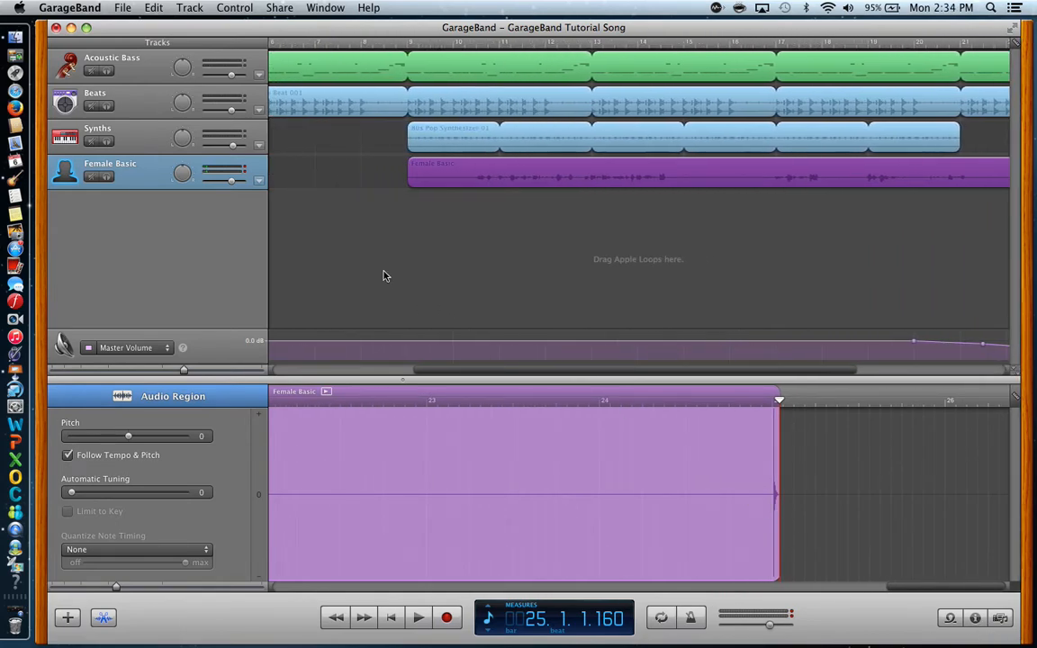
scroll(385, 275, right, 1)
scroll(385, 275, right, 10)
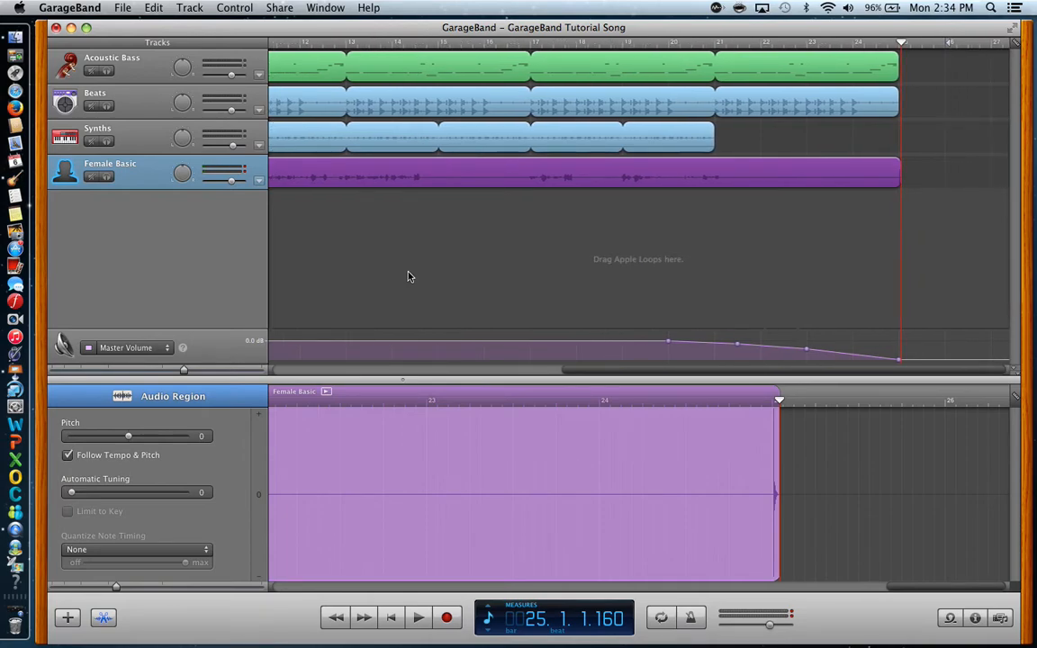
key(Home)
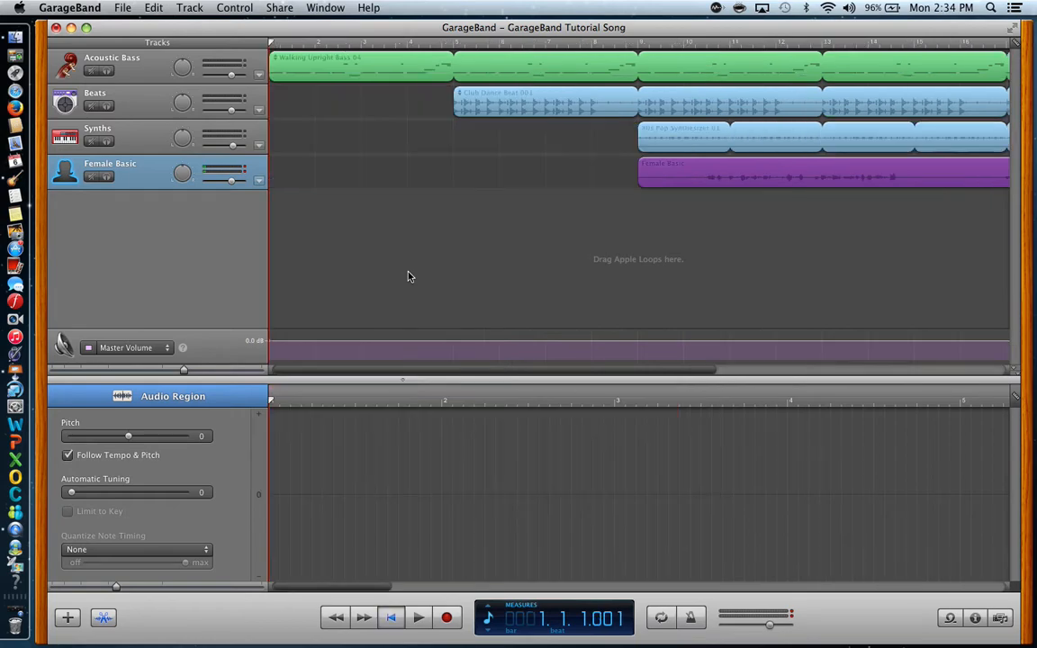
key(space)
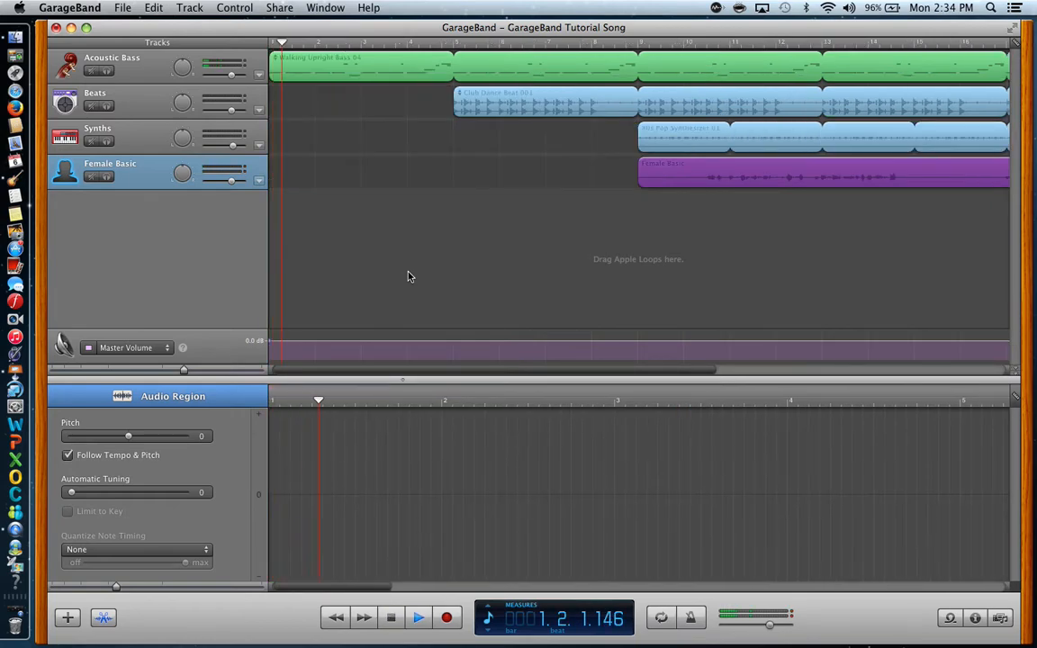
key(XF86AudioRaiseVolume)
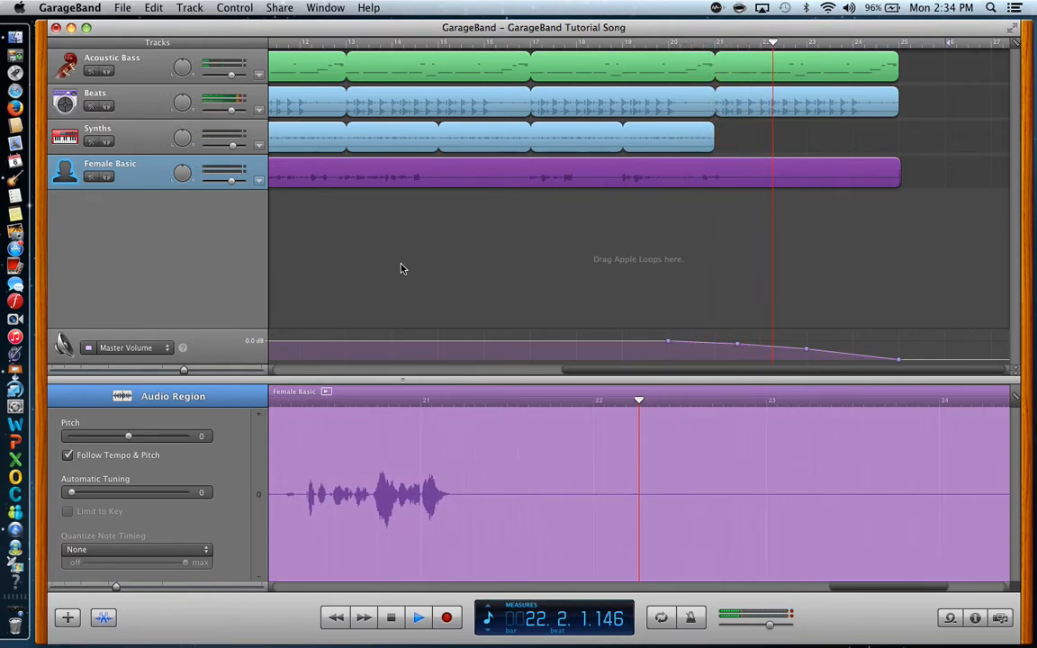
key(space)
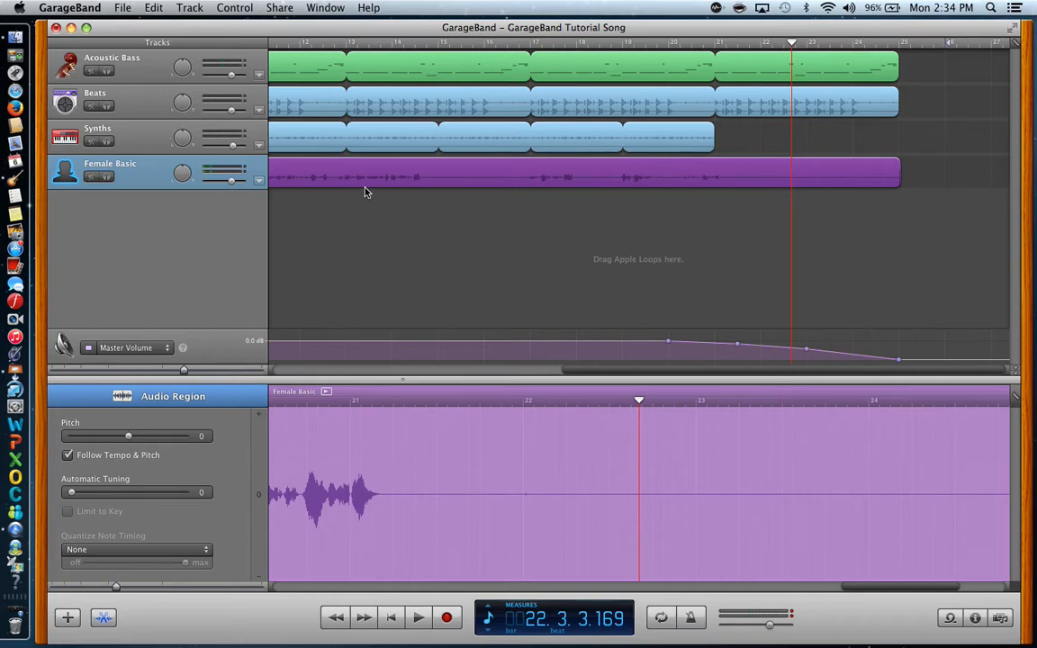
Step: Replay the song from measure 10, beat 3, and lower the Synths, Beats and Acoustic Bass track volumes to favour the vocals
scroll(365, 191, left, 3)
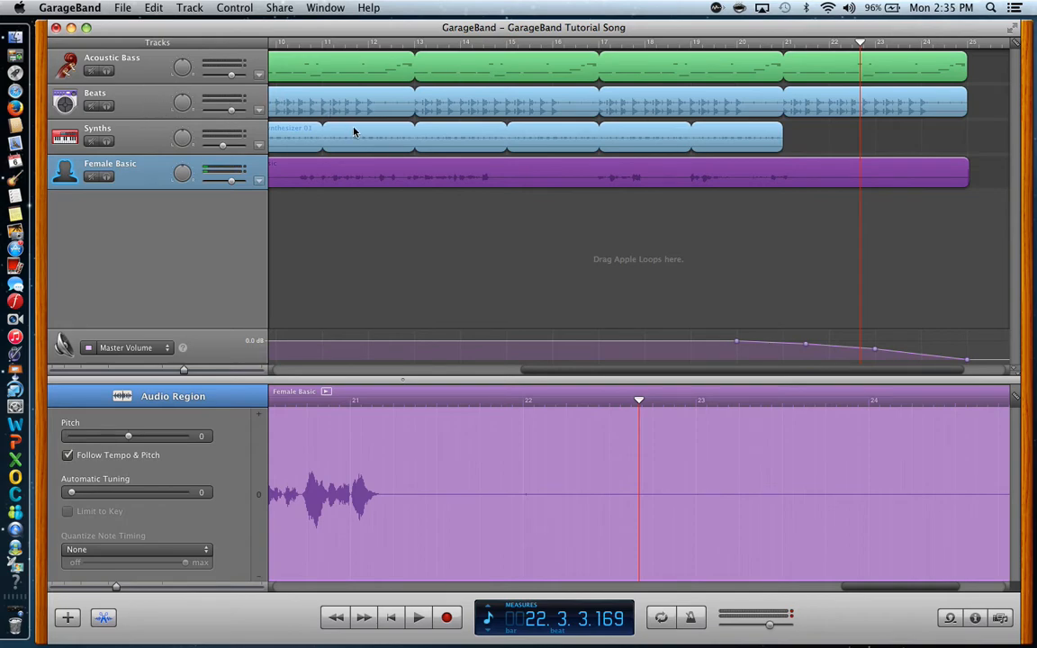
click(298, 43)
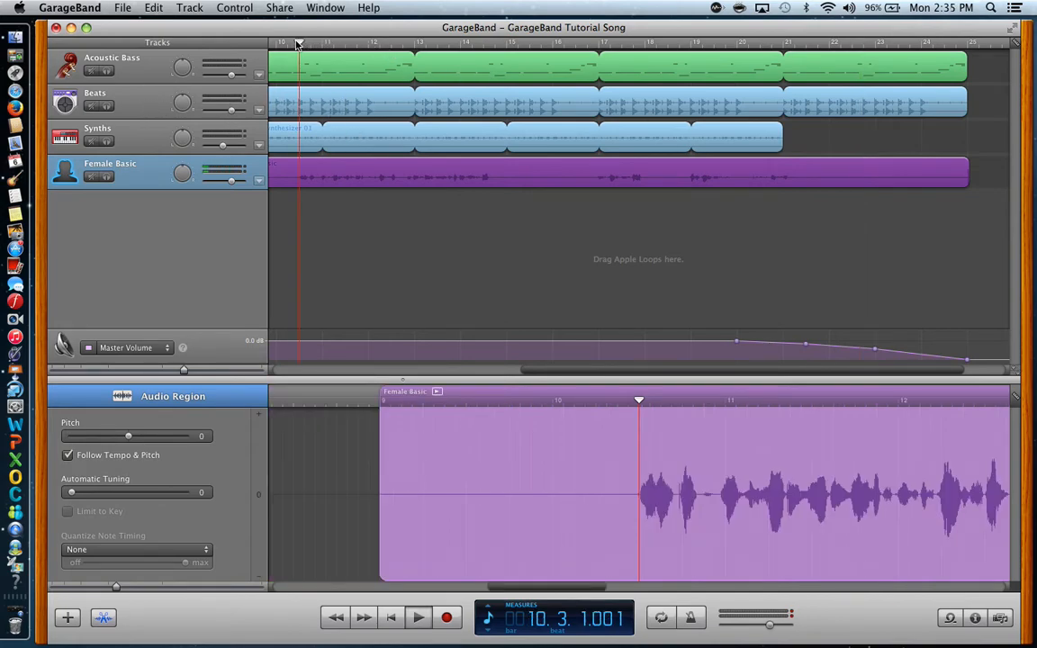
key(space)
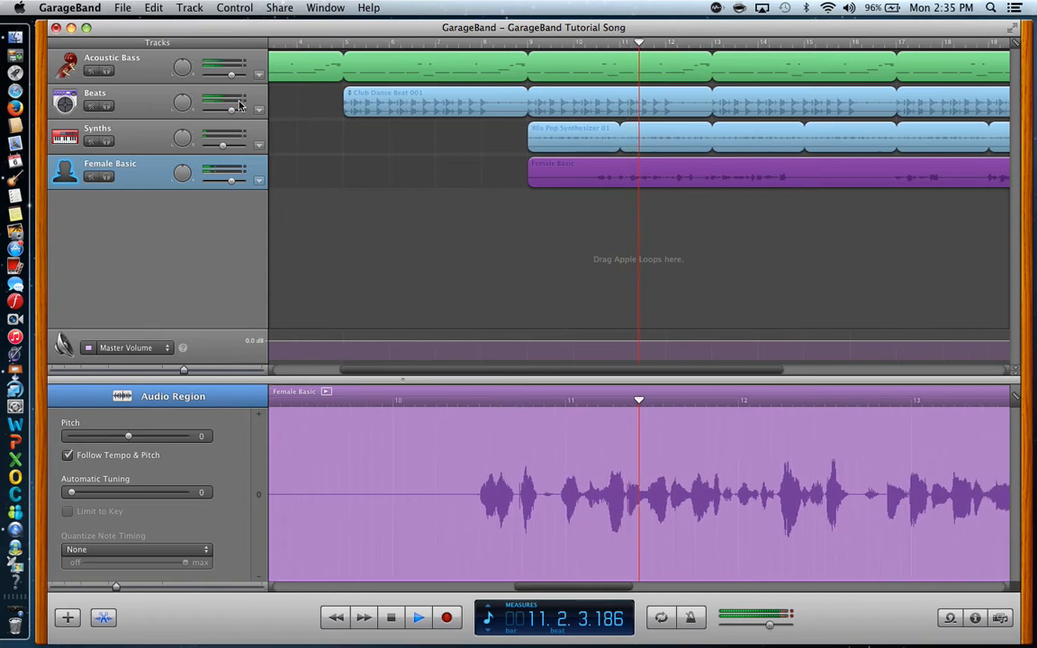
drag(234, 112, 226, 78)
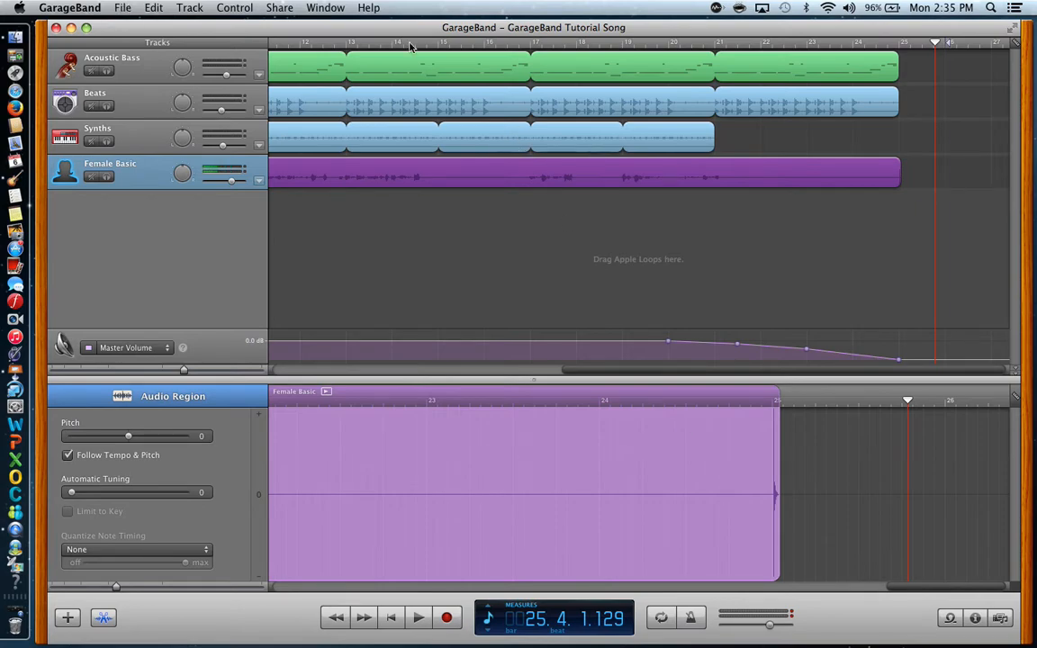
Step: Save the song and share it to the iTunes library with the MP3 Encoder at High Quality, declining the AirPlay device
click(123, 8)
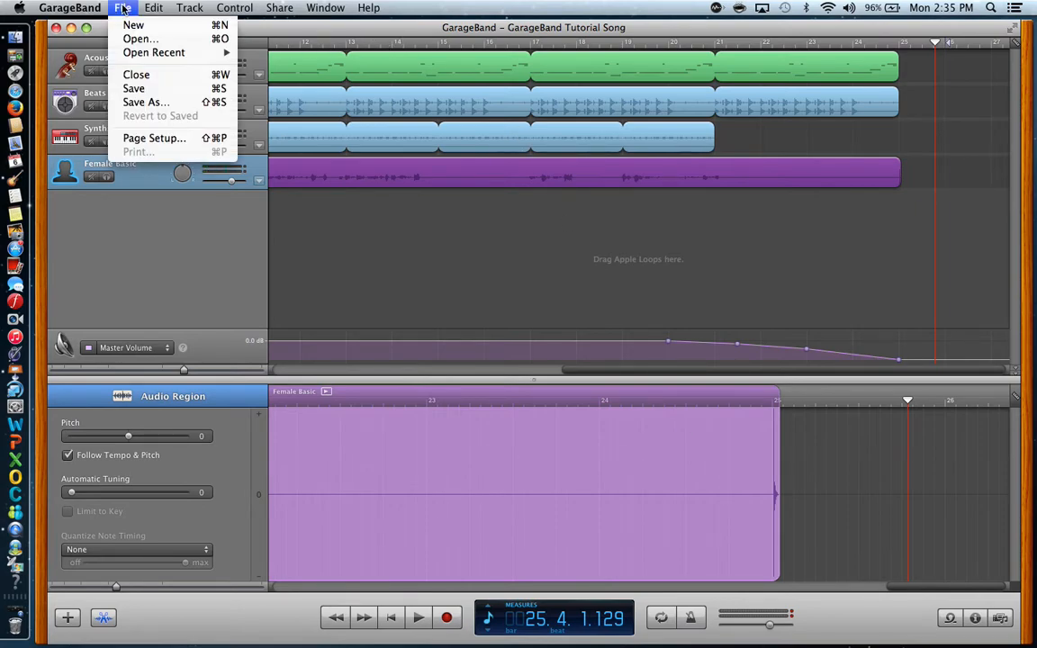
click(135, 88)
click(278, 8)
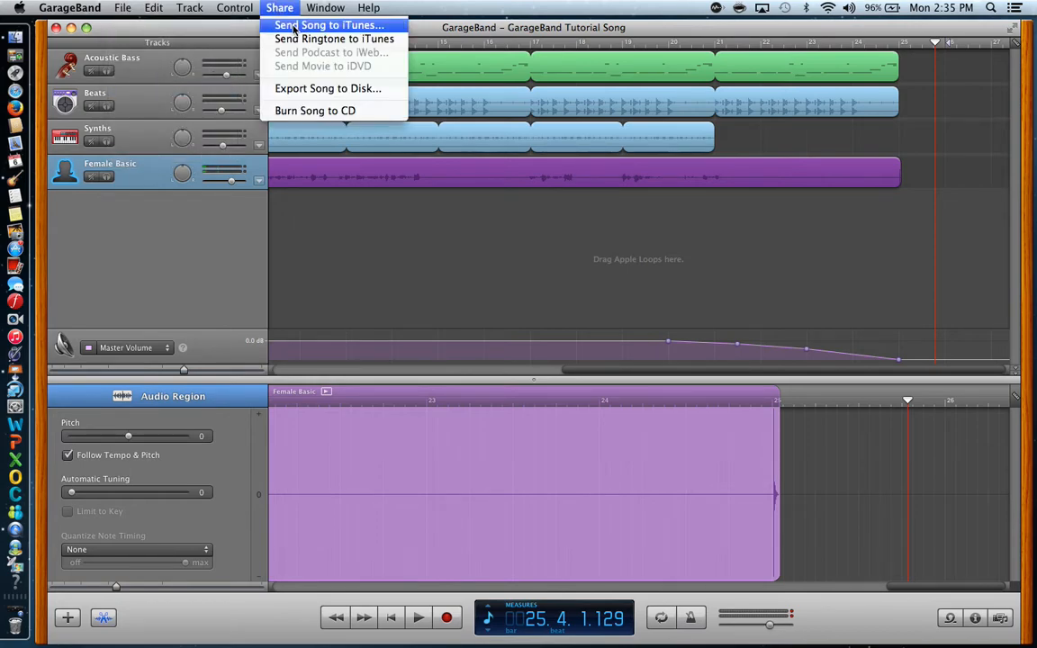
click(294, 25)
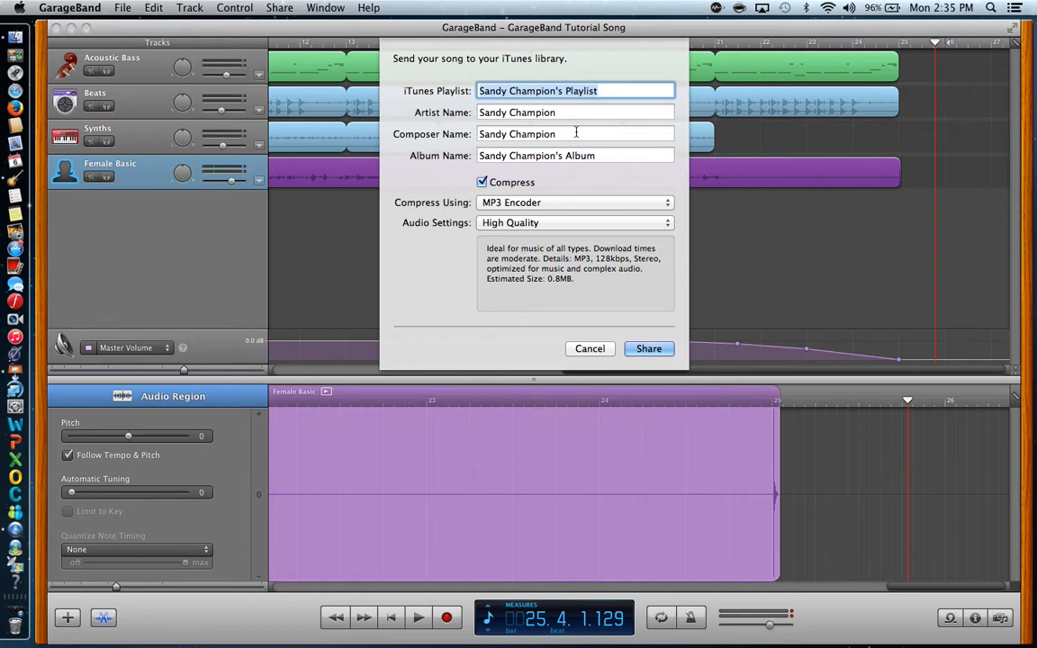
click(647, 349)
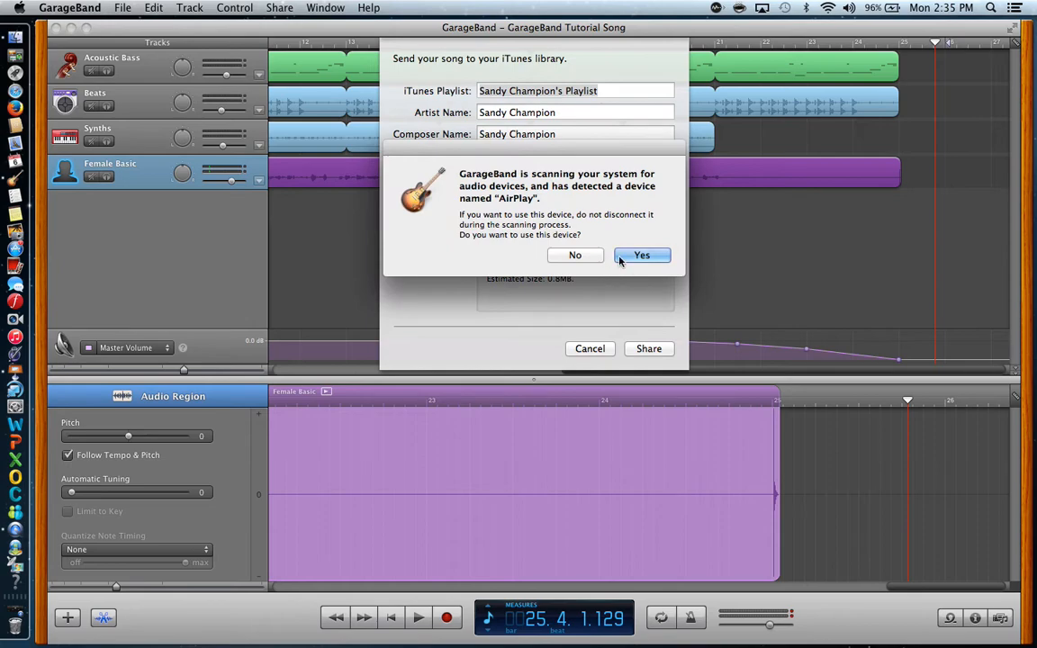
click(575, 256)
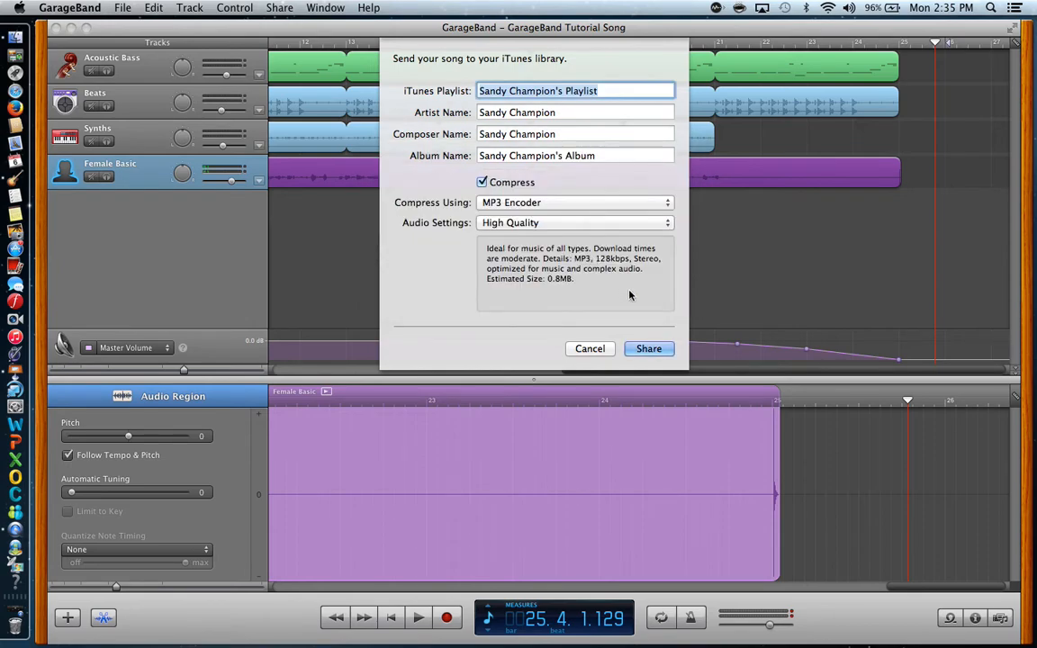
click(667, 205)
click(631, 203)
click(649, 349)
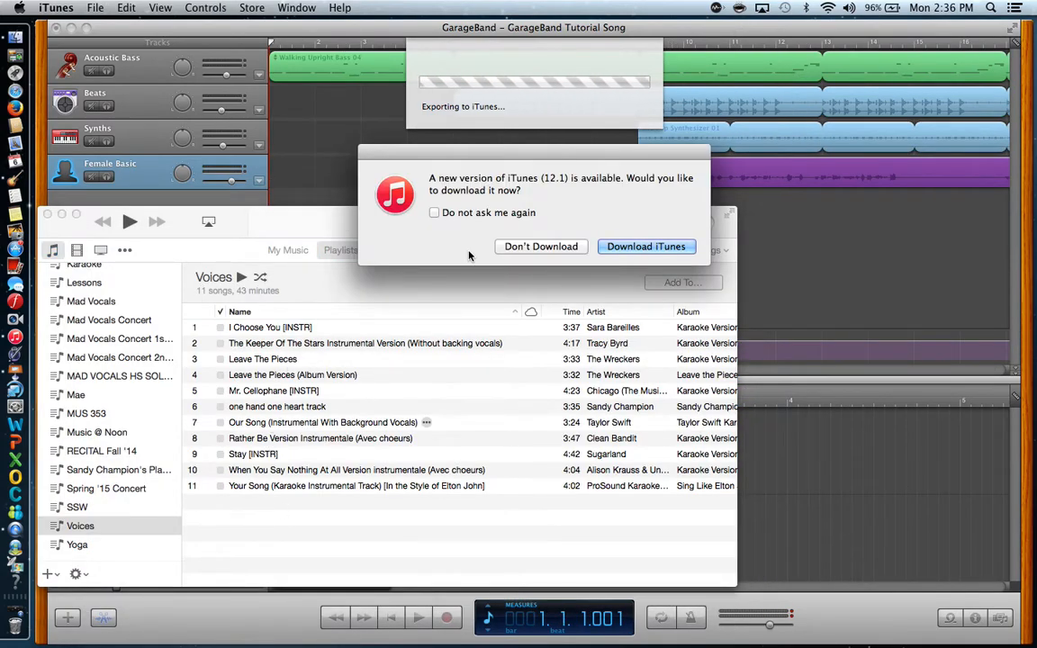
Step: In iTunes, decline the version update and search My Music for "garageband tutorial song"
click(540, 246)
scroll(328, 406, down, 20)
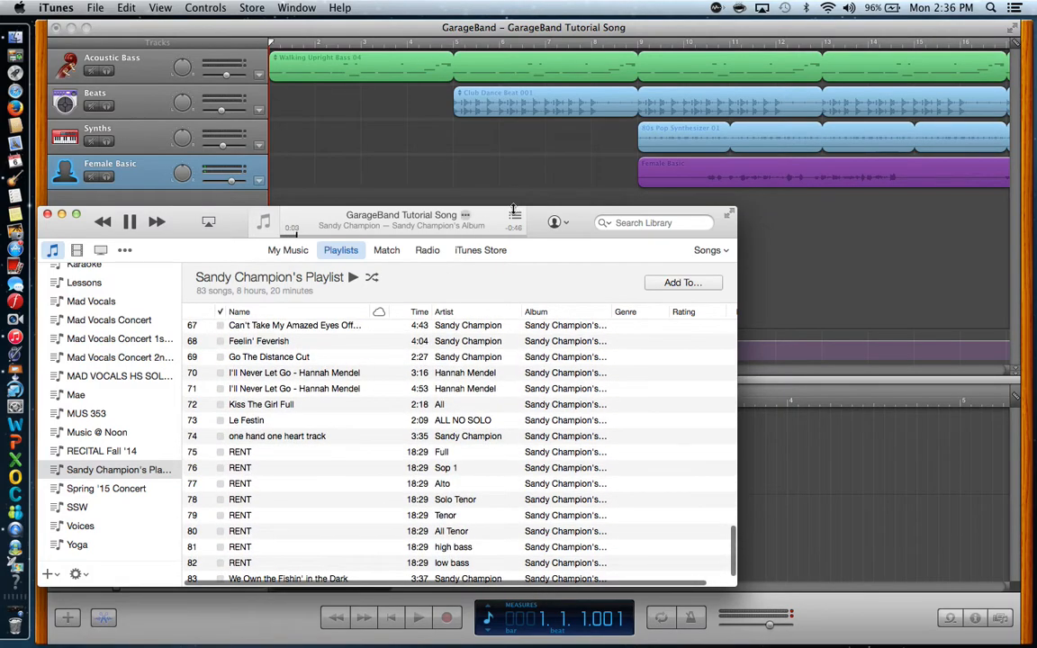
drag(547, 214, 511, 103)
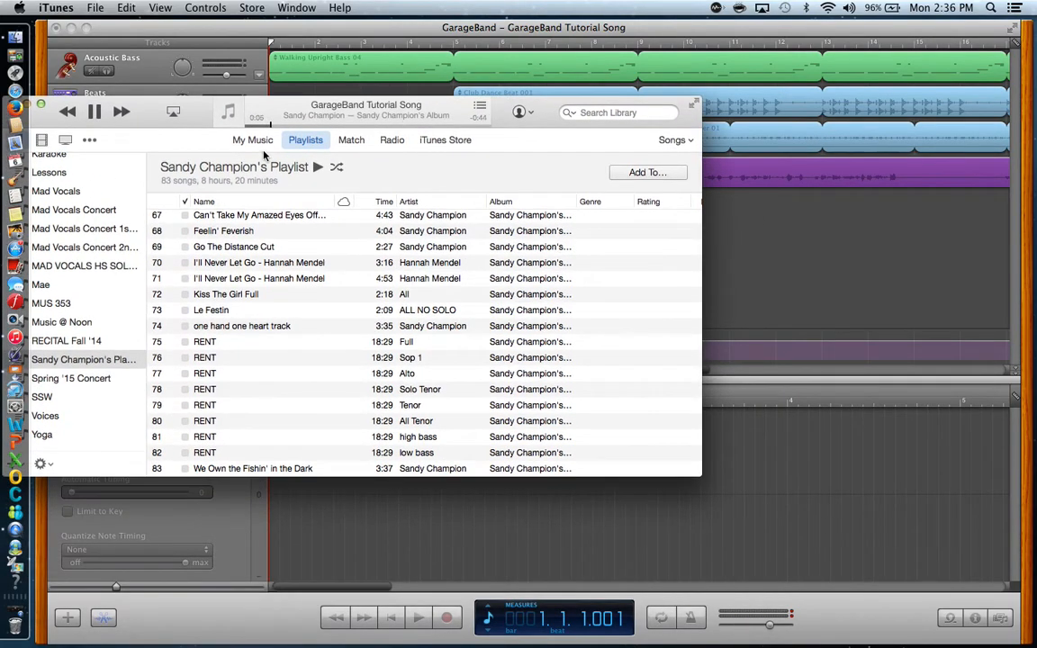
click(253, 141)
click(600, 111)
text(ga)
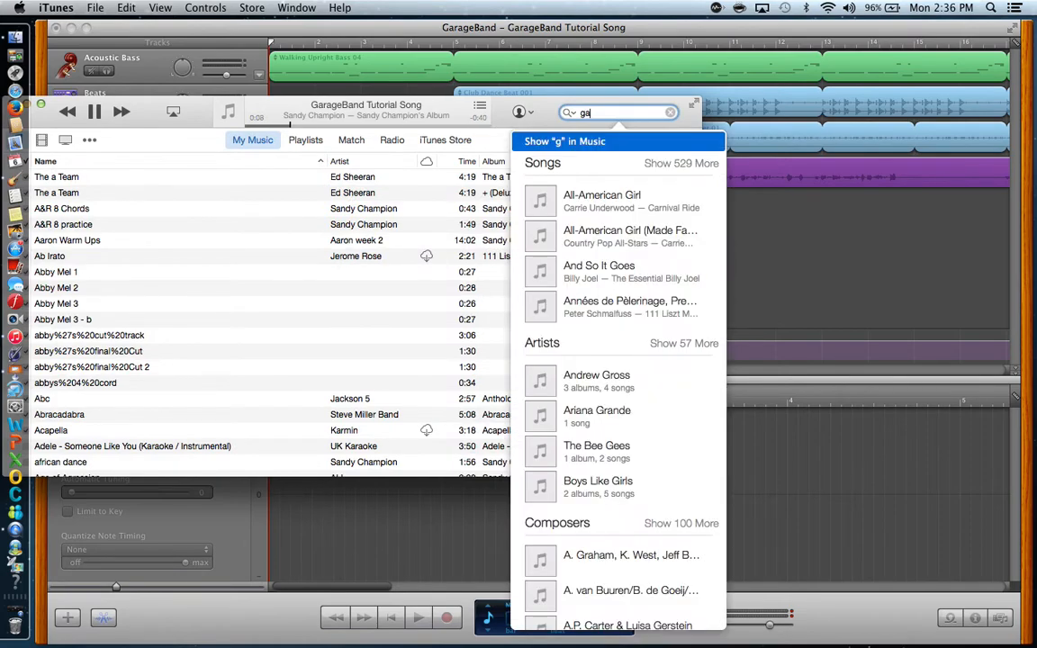
text(rageband tutorial song)
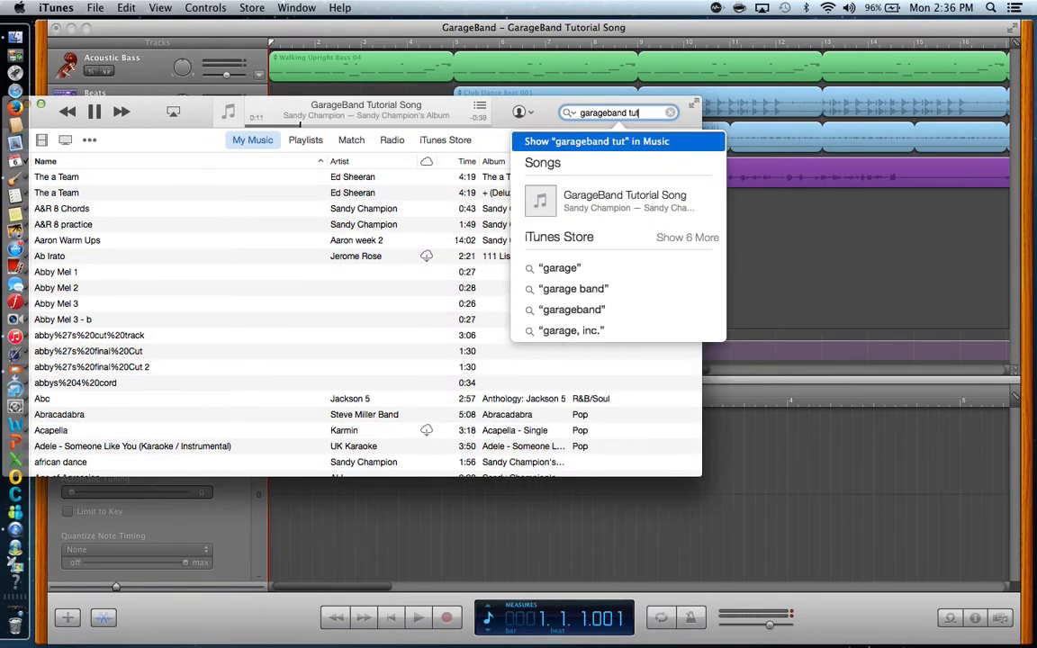
key(Return)
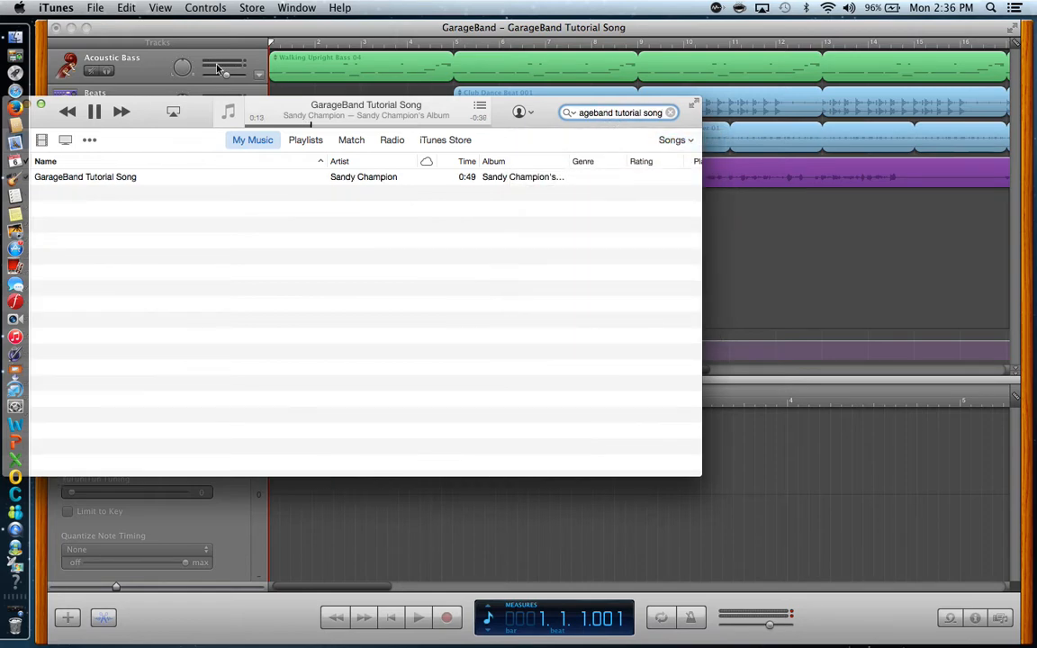
Step: Move the GarageBand window out of the way, copy GarageBand Tutorial Song from iTunes to the desktop, and pause playback
drag(315, 29, 275, 400)
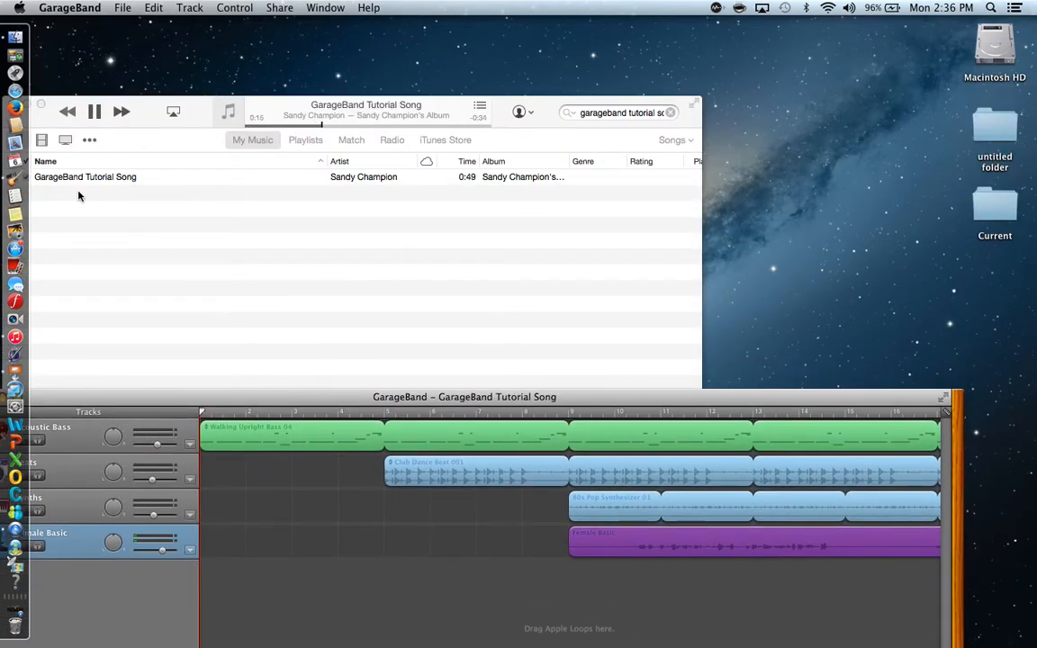
click(65, 180)
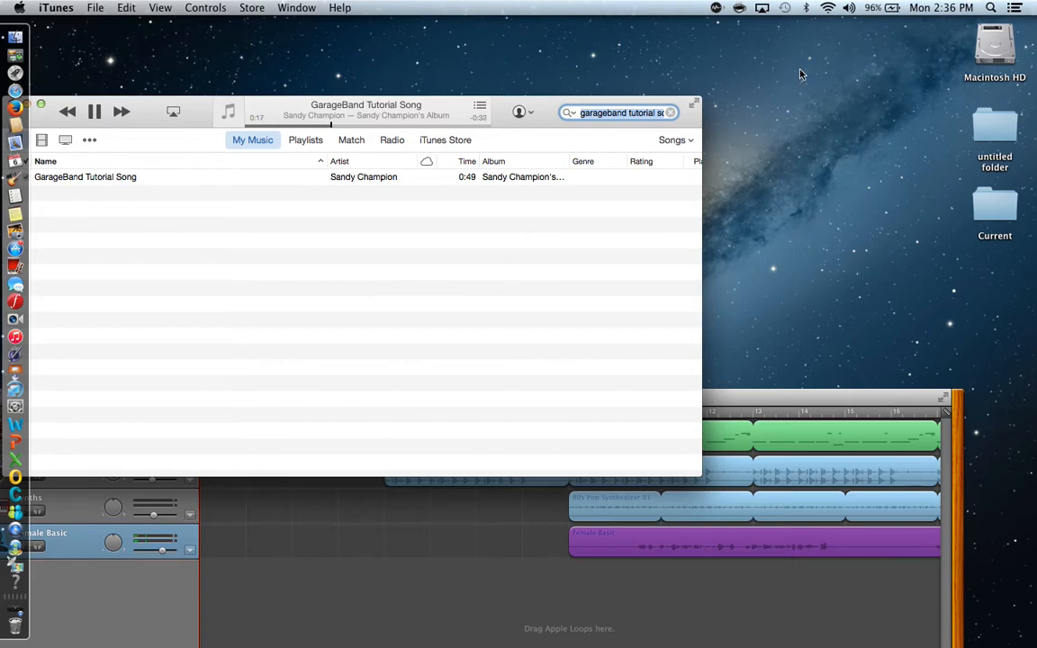
drag(126, 176, 782, 106)
click(93, 111)
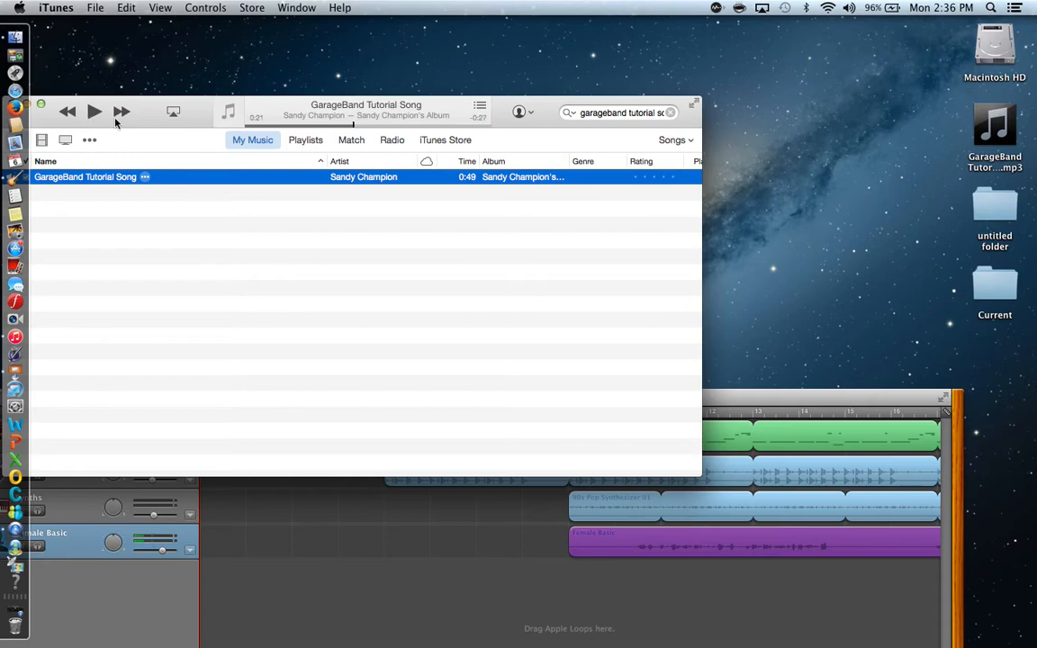
Step: Move the copied GarageBand Tutorial Song MP3 off the desktop and hide iTunes
click(1010, 122)
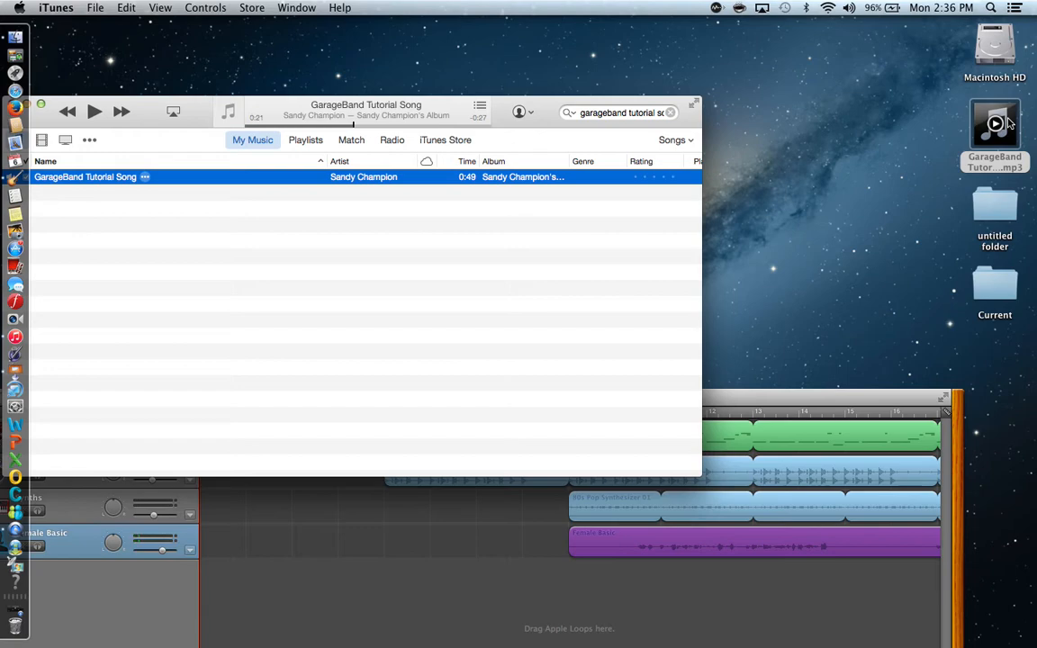
drag(1010, 122, 1027, 207)
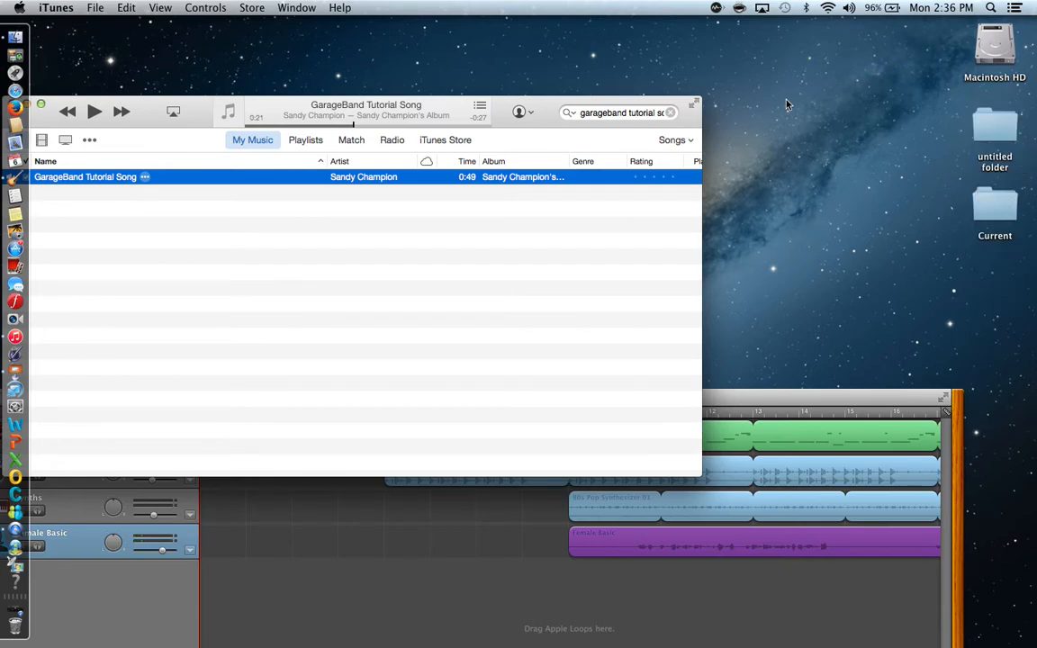
key(super+h)
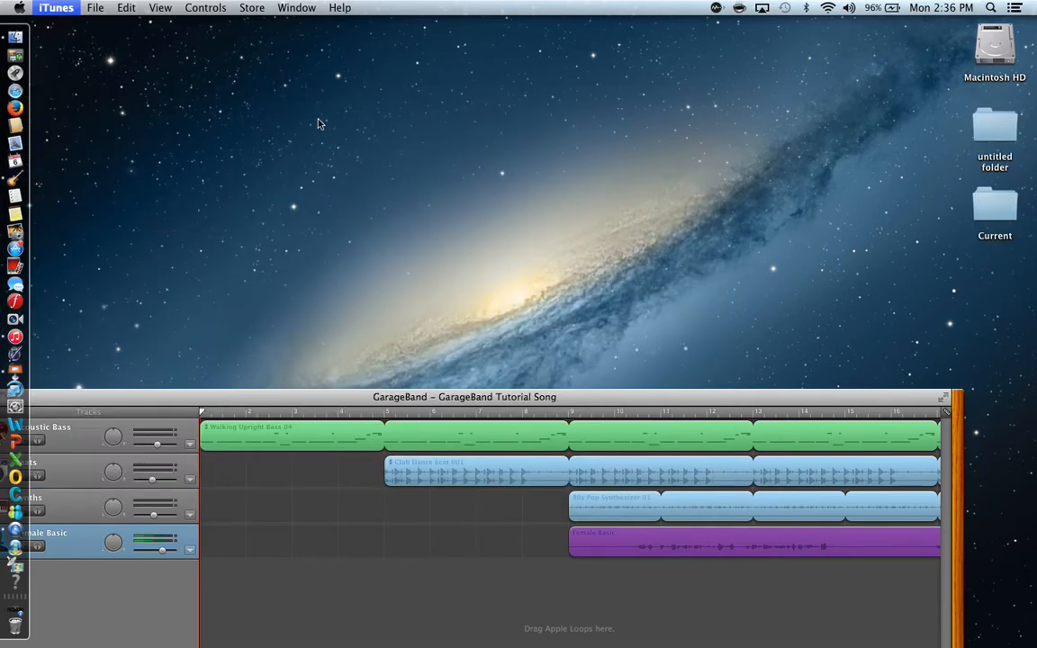
Step: Switch back to GarageBand, close the finished song, and open the recent project Garageband Tutorial Song 2
drag(282, 397, 380, 32)
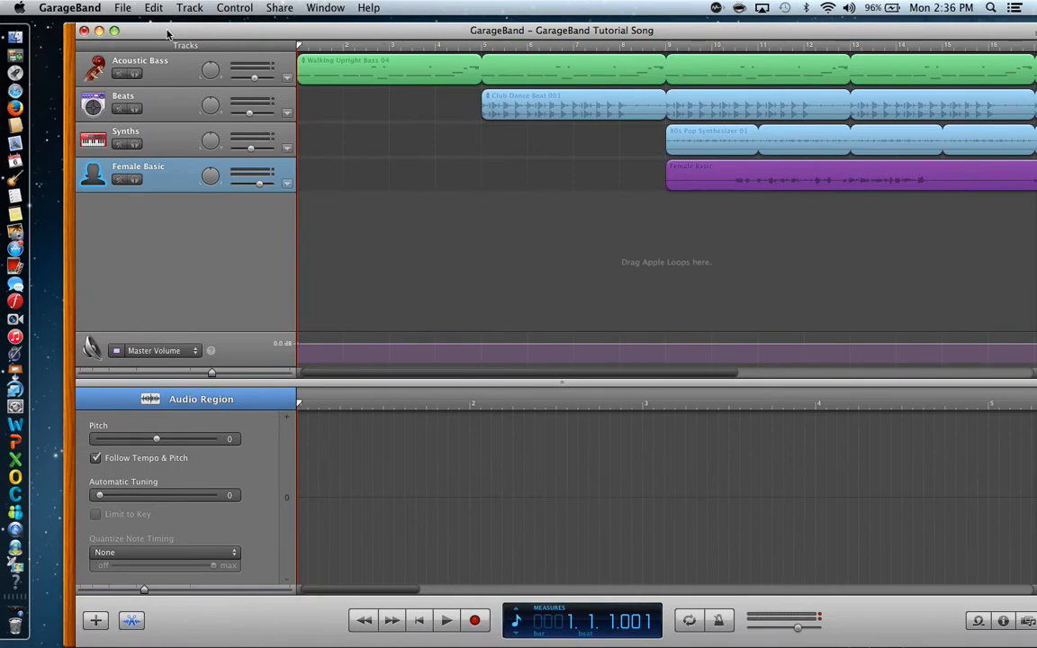
click(84, 30)
click(683, 113)
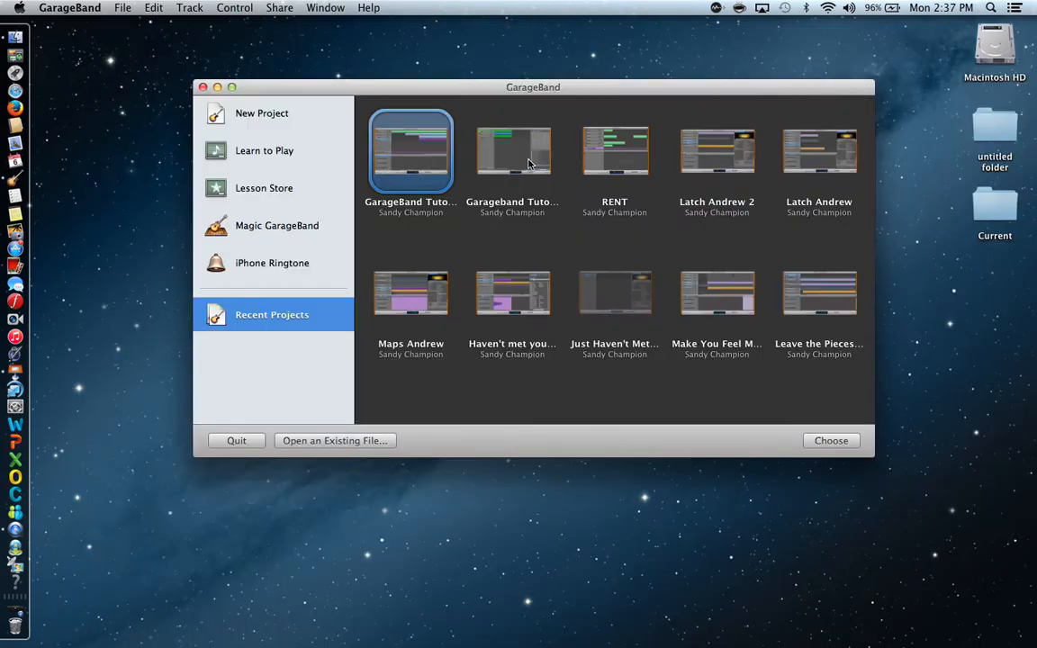
double_click(514, 156)
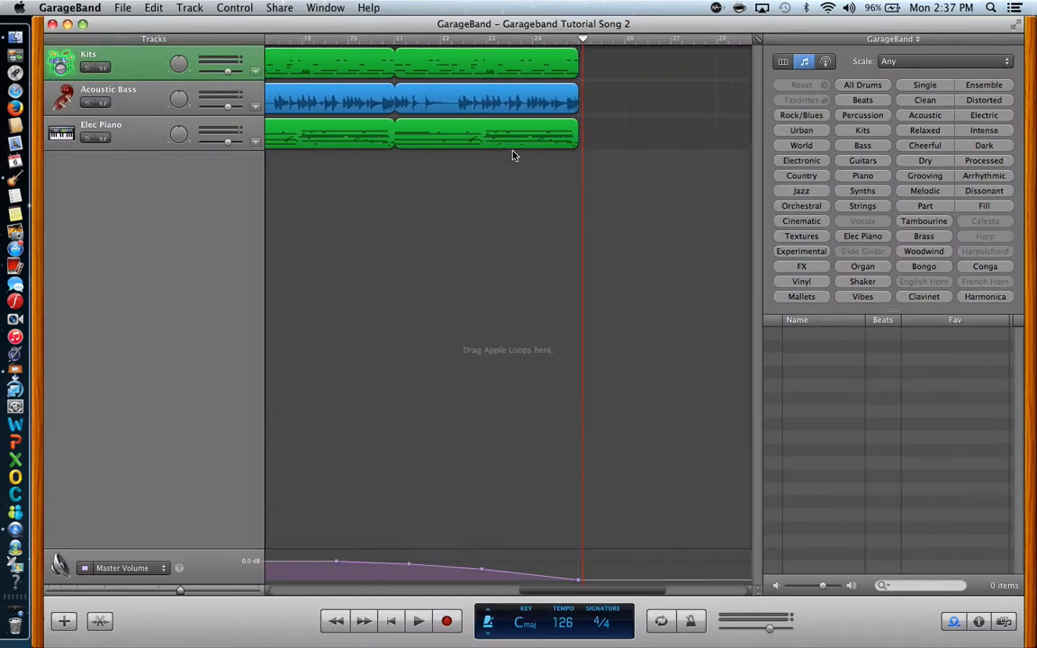
Step: Look over the start of the song's arrangement and hide the loop browser
scroll(467, 216, left, 12)
scroll(466, 216, right, 5)
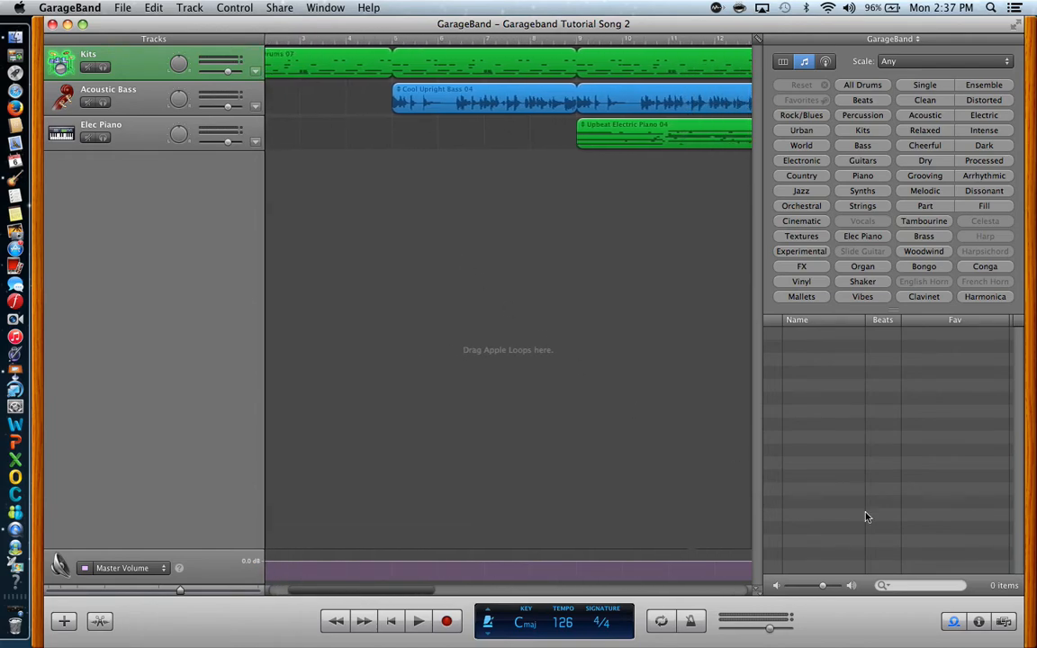
click(960, 626)
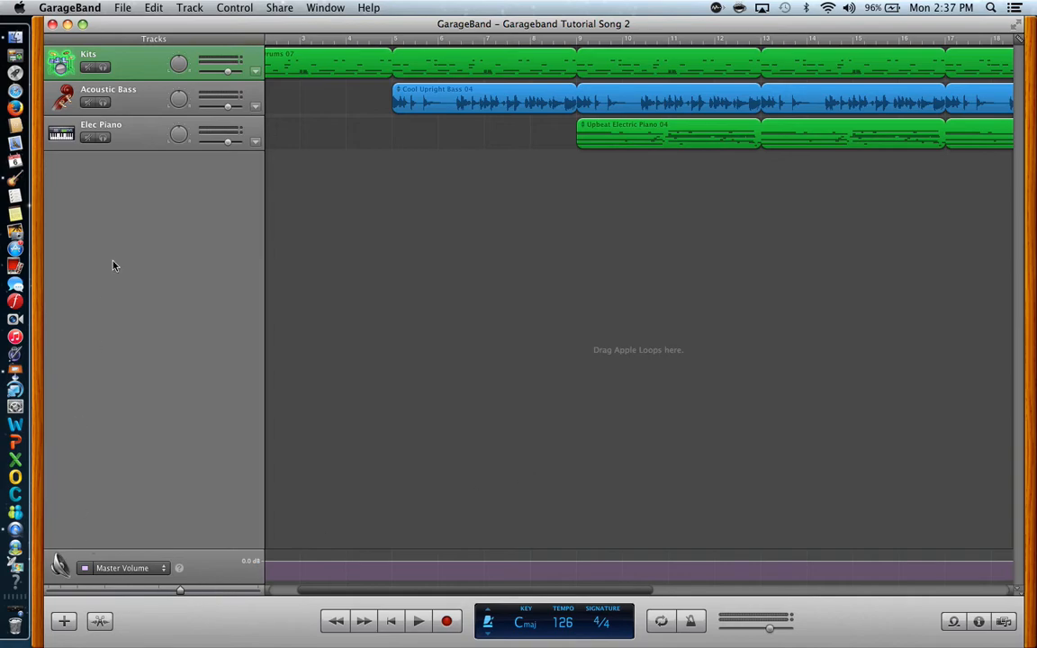
Step: Add a new Real Instrument track and assign it the Live Performance preset from the Vocals category
click(64, 621)
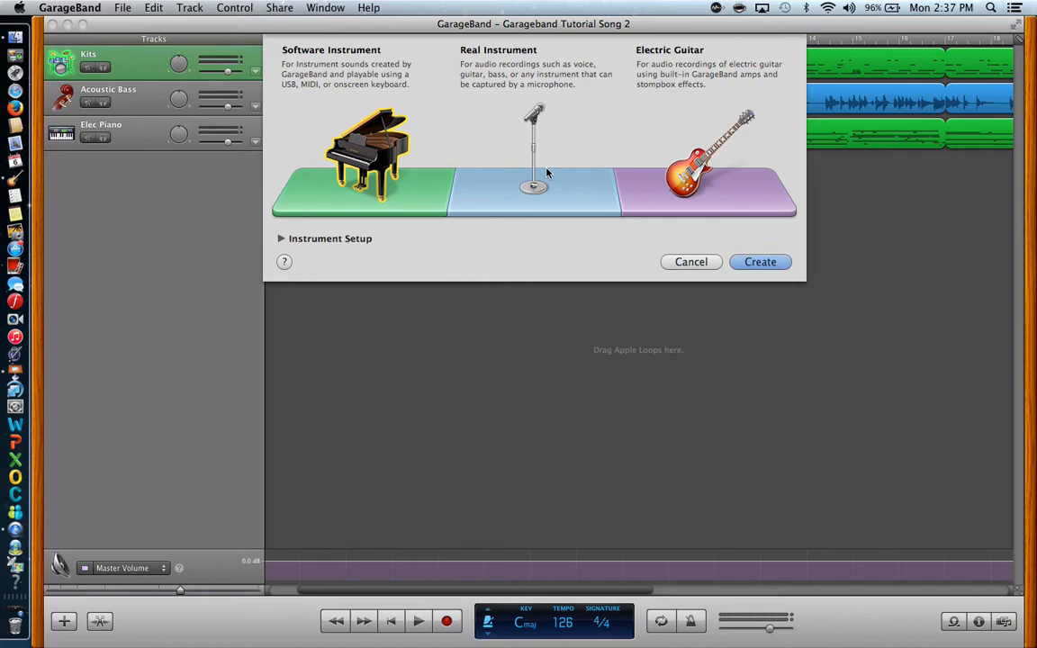
click(534, 187)
click(767, 262)
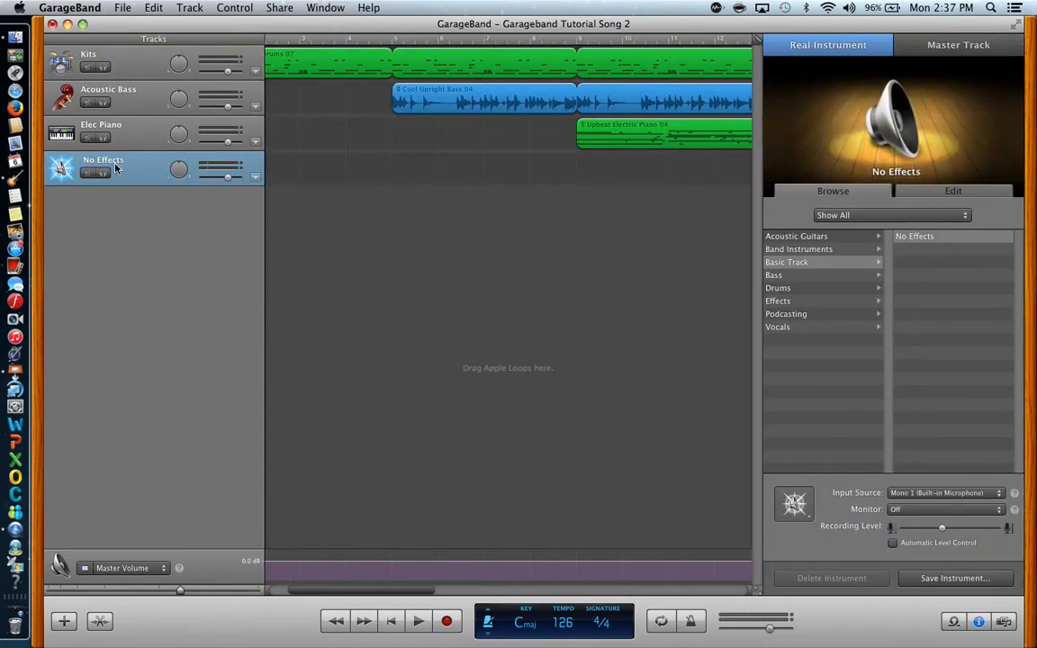
click(790, 329)
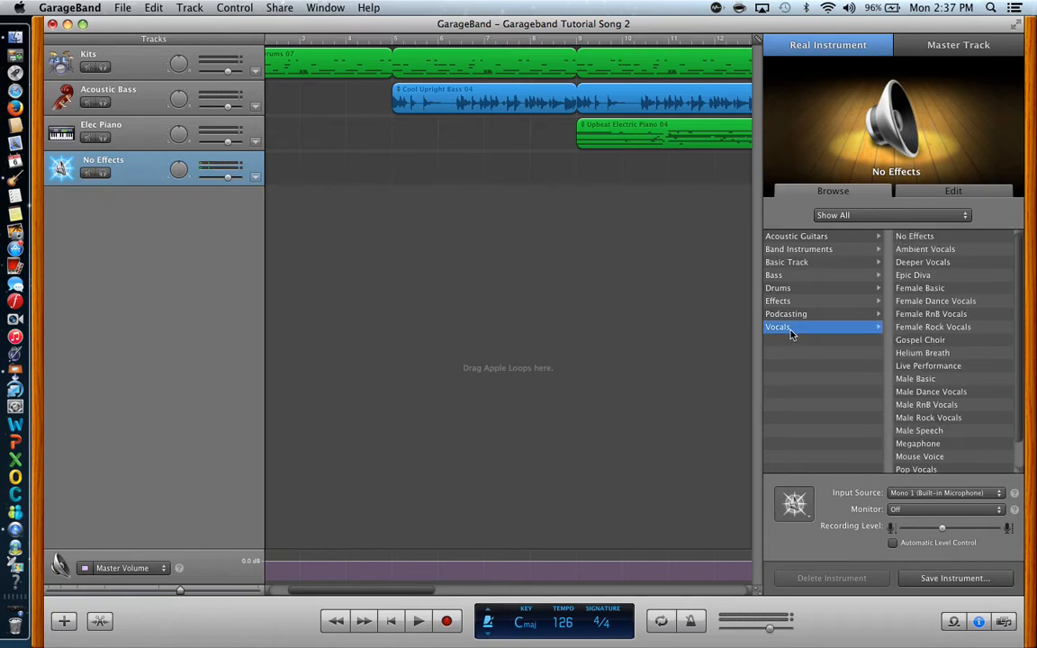
click(919, 368)
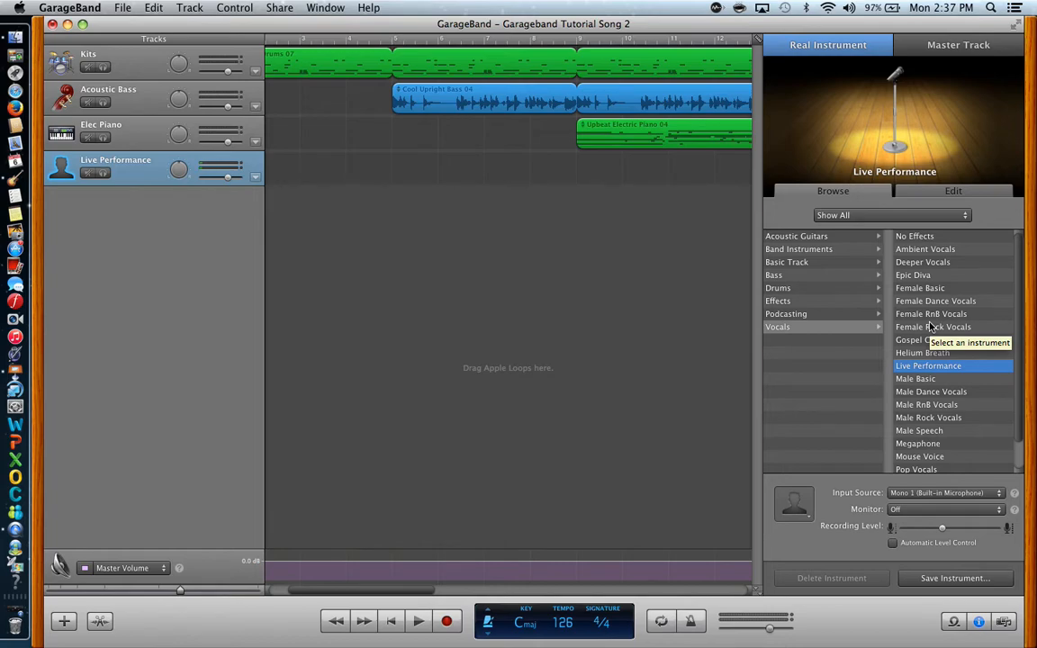
Step: Play the song past the Elec Piano entrance at measure 9 to preview the accompaniment, then stop playback
key(space)
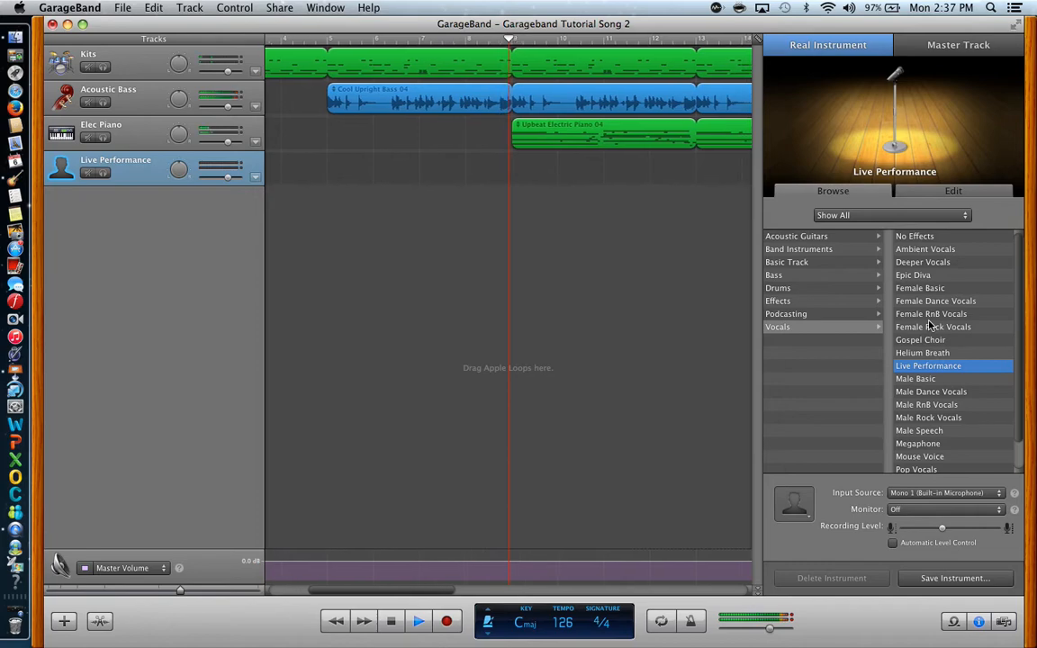
key(space)
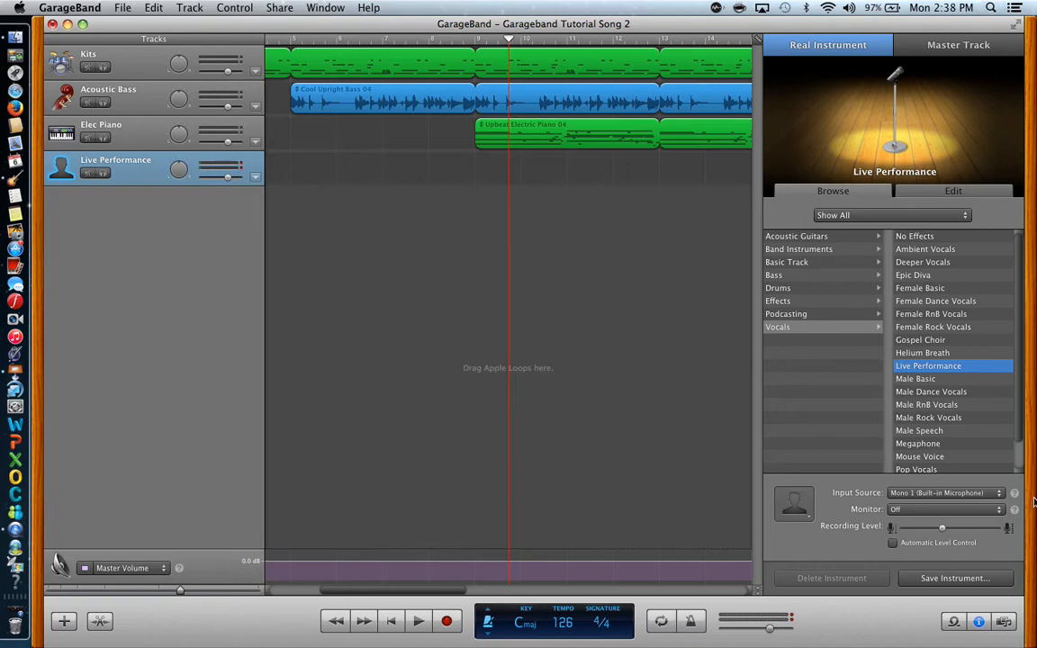
Step: Set the Live Performance track's Monitor option to On and return the playhead to the beginning of the song
click(998, 514)
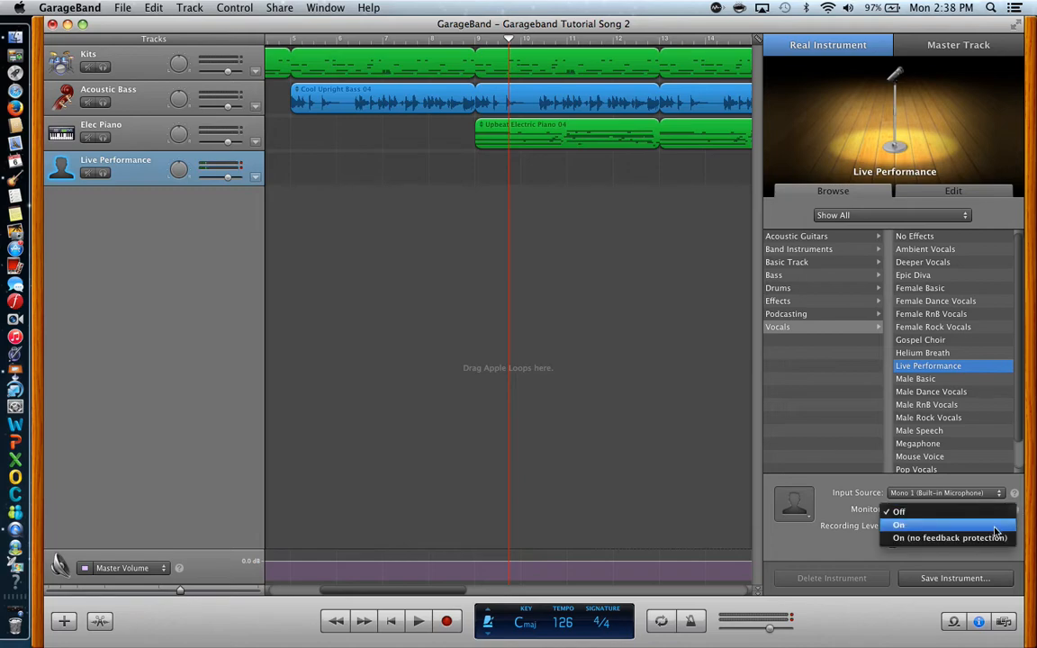
click(995, 526)
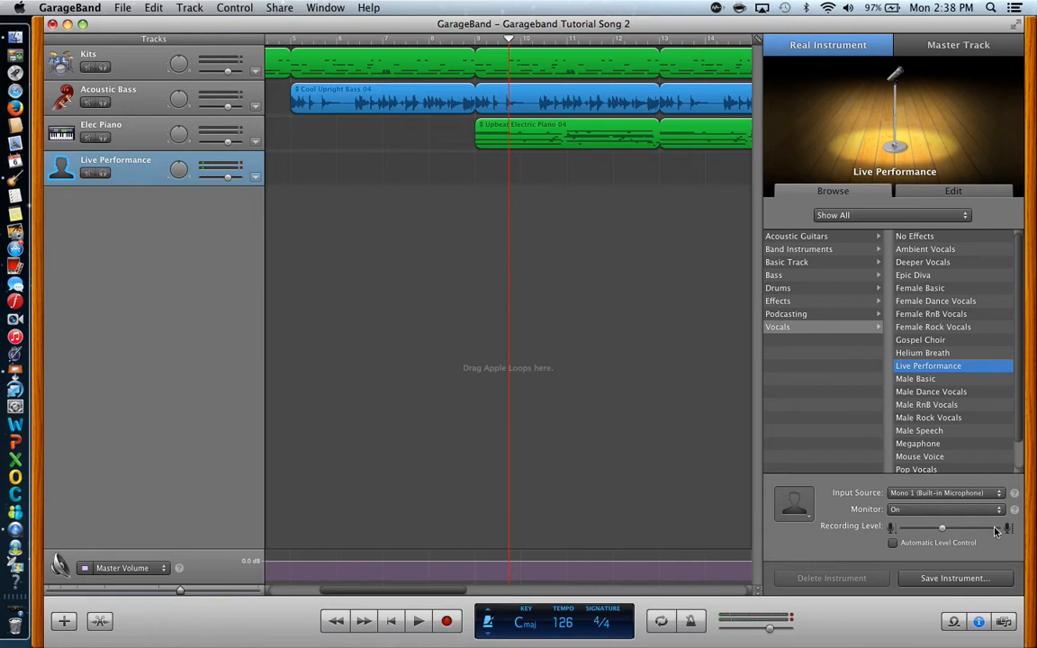
key(Home)
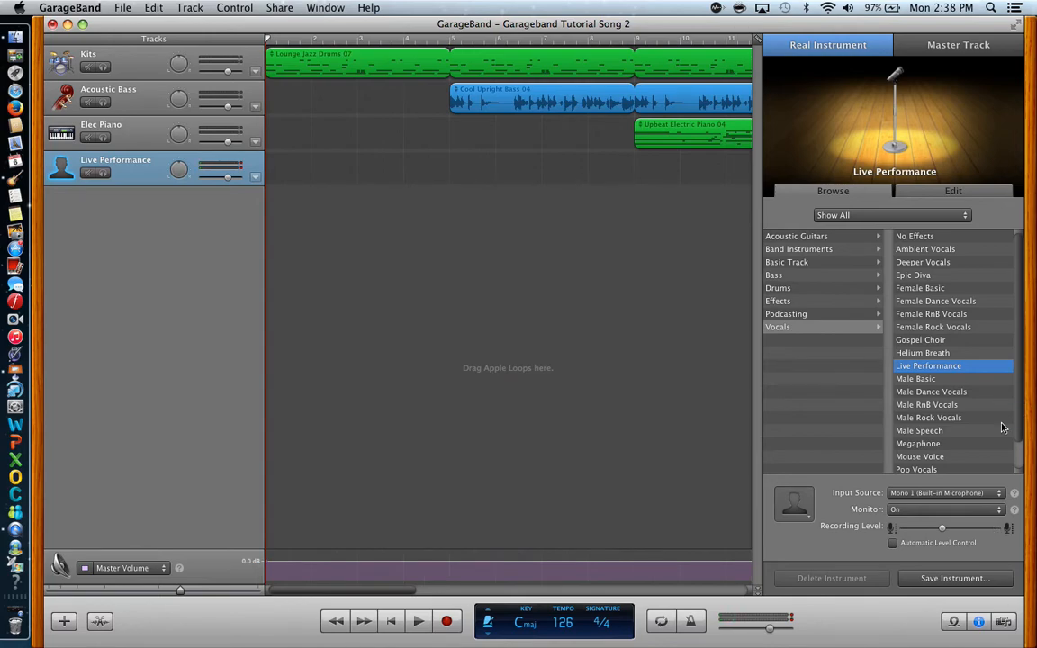
Step: Enable Count-In and record the vocal on the Live Performance track from measure 9 until just past the song's end at measure 25
click(633, 43)
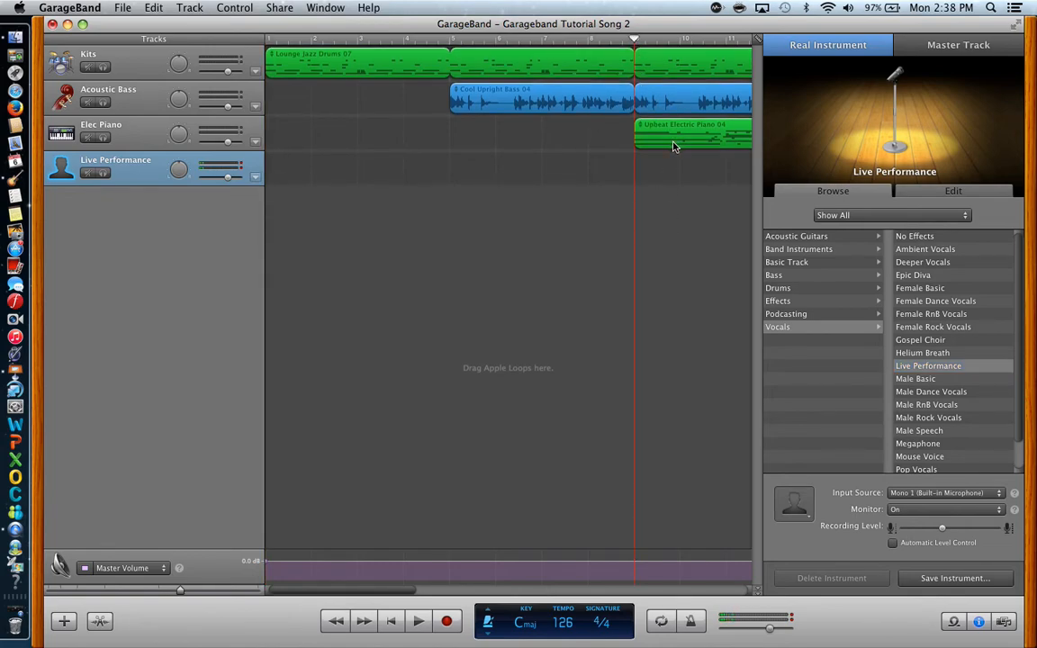
scroll(677, 151, right, 5)
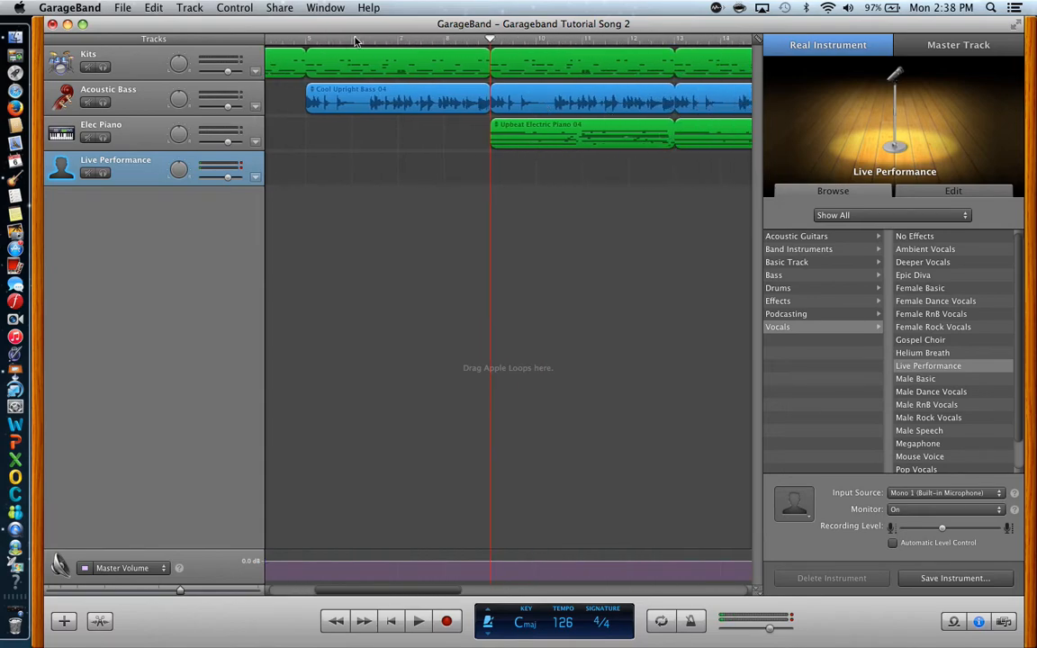
click(220, 8)
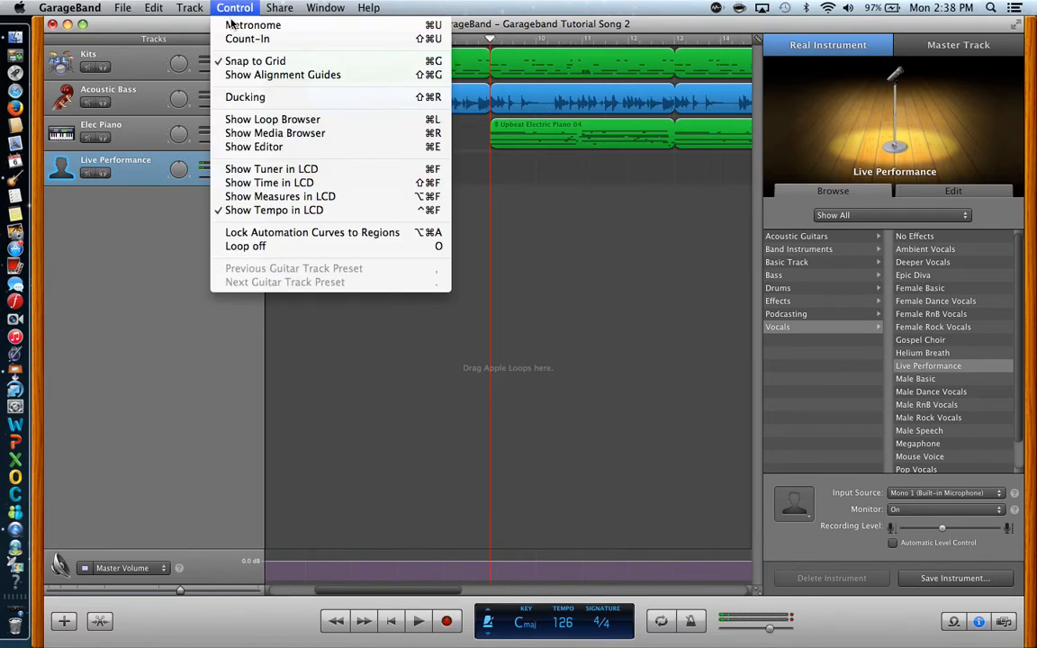
click(232, 39)
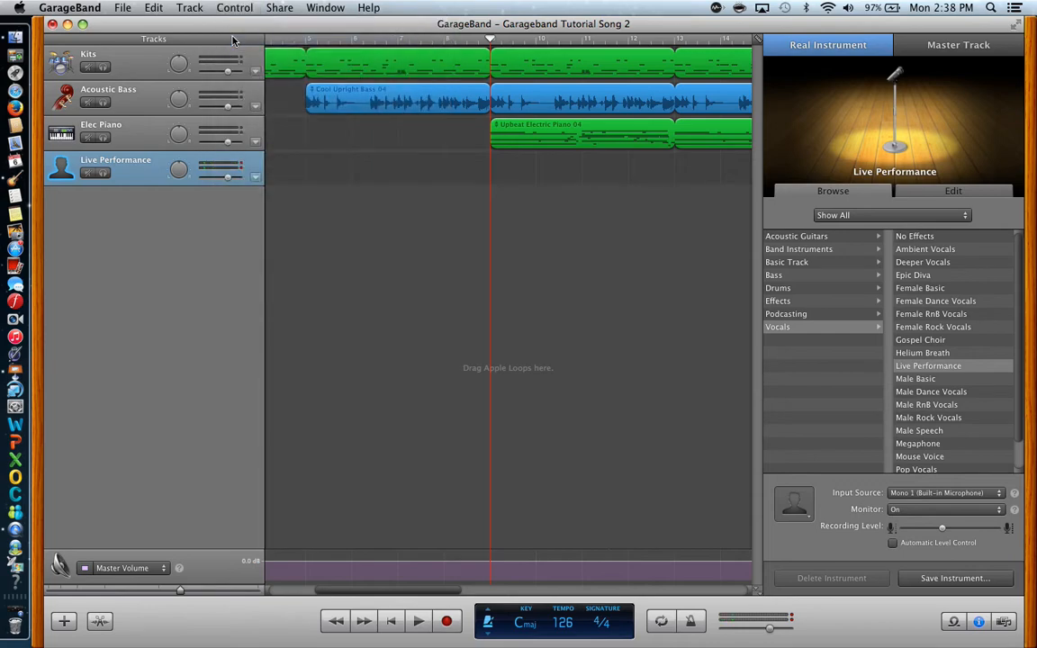
click(447, 621)
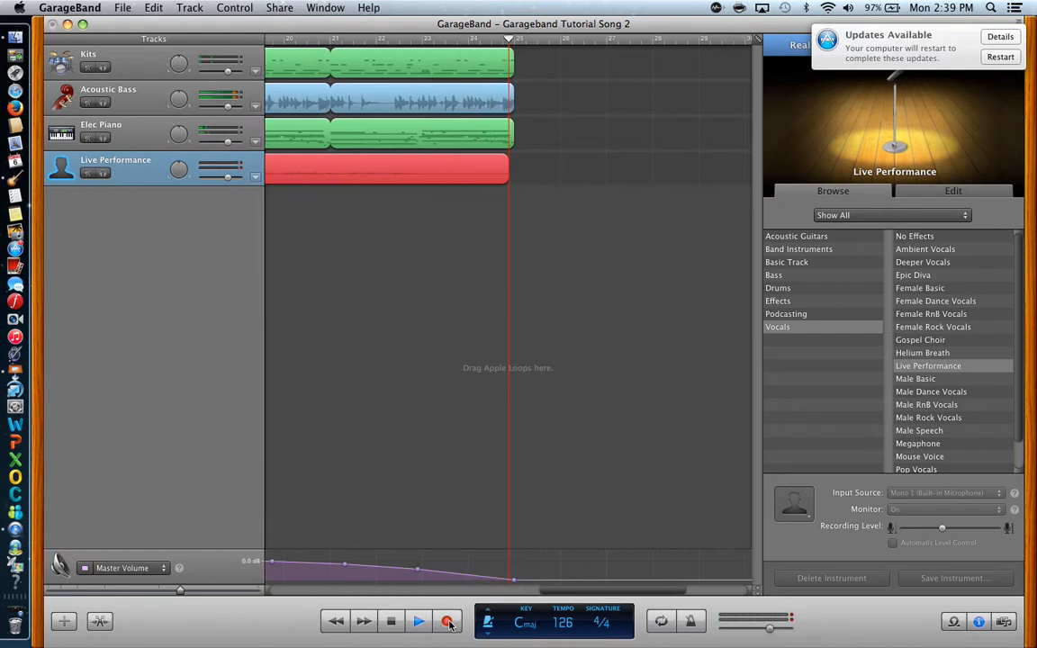
click(449, 621)
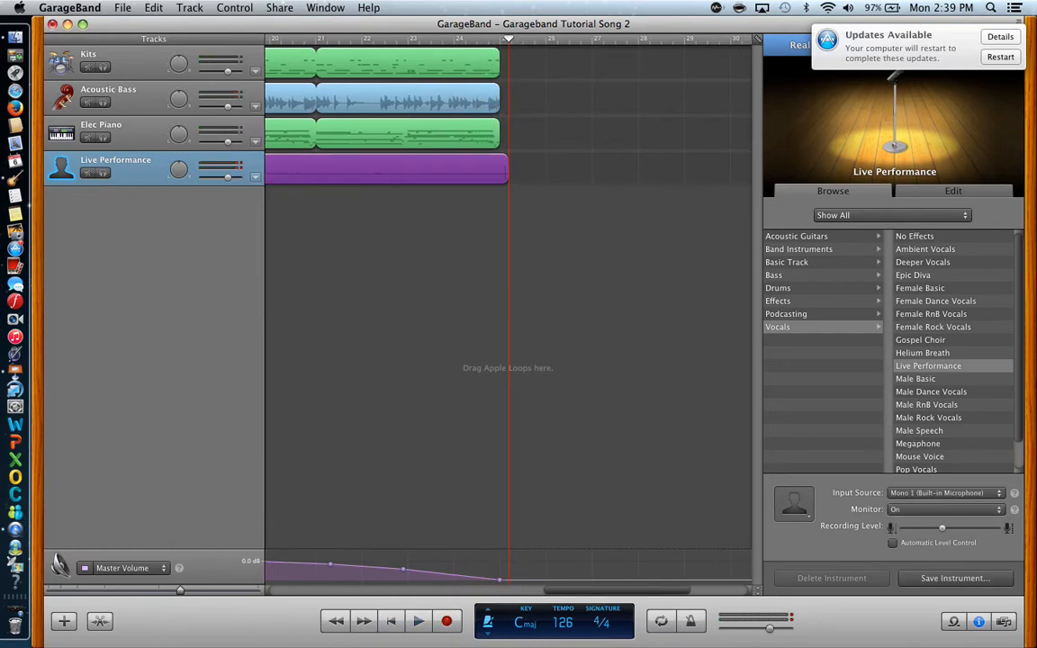
Step: Set the Live Performance track's Monitor option to Off and play the song from the beginning with the system volume raised
click(1000, 511)
click(997, 498)
key(Return)
key(space)
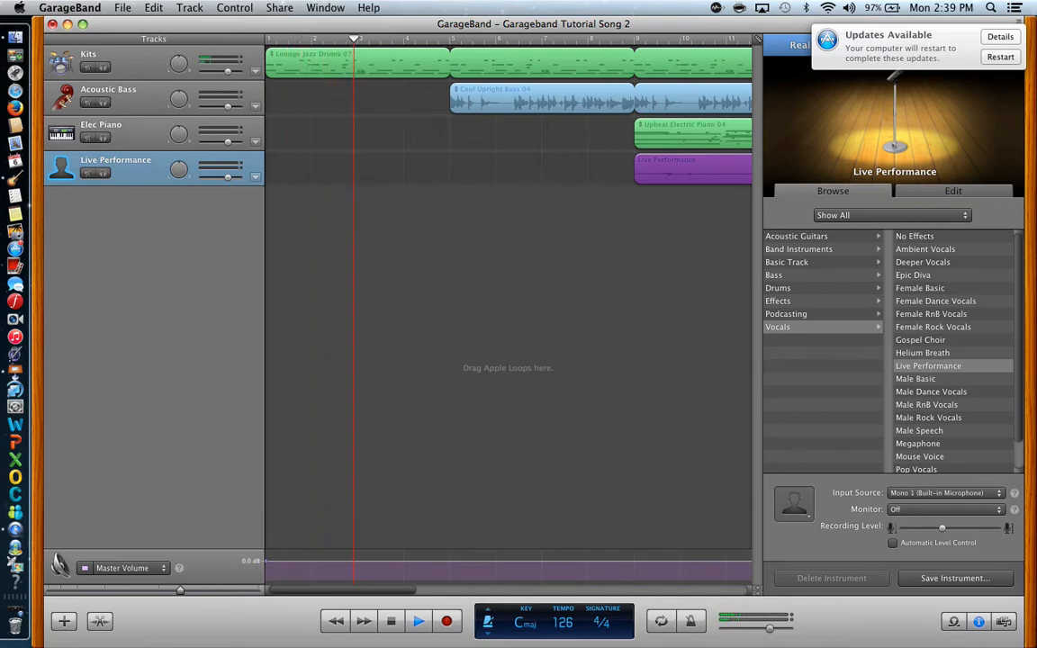
key(XF86AudioRaiseVolume)
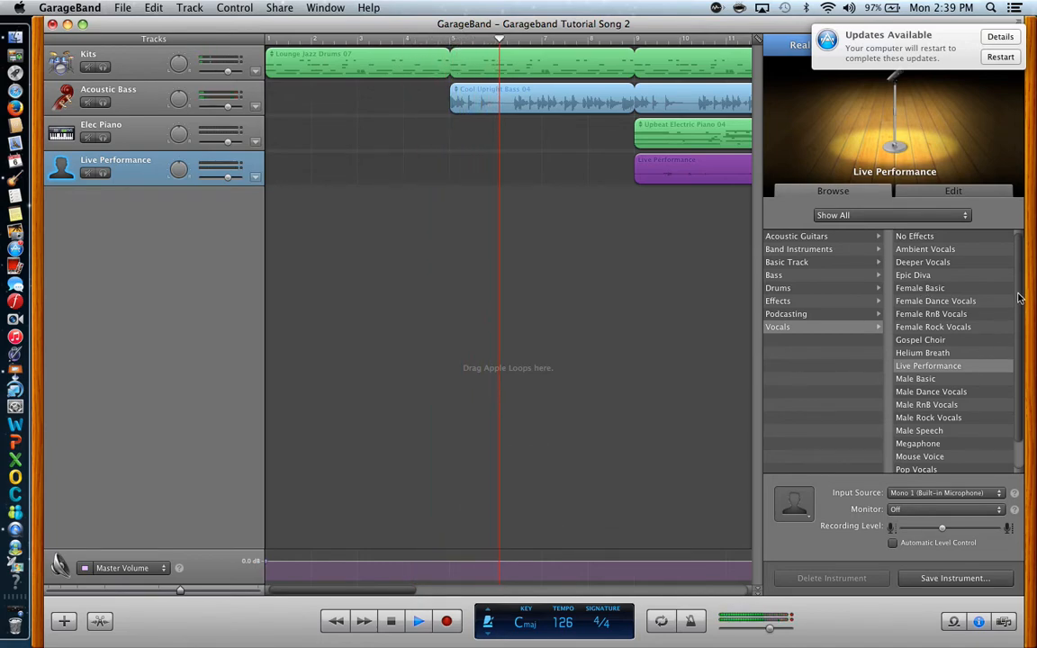
Step: During playback, lower Acoustic Bass to -5.3 dB, slightly reduce Elec Piano and Kits, and raise Live Performance to 1.5 dB, stopping at the song's end
drag(229, 107, 223, 109)
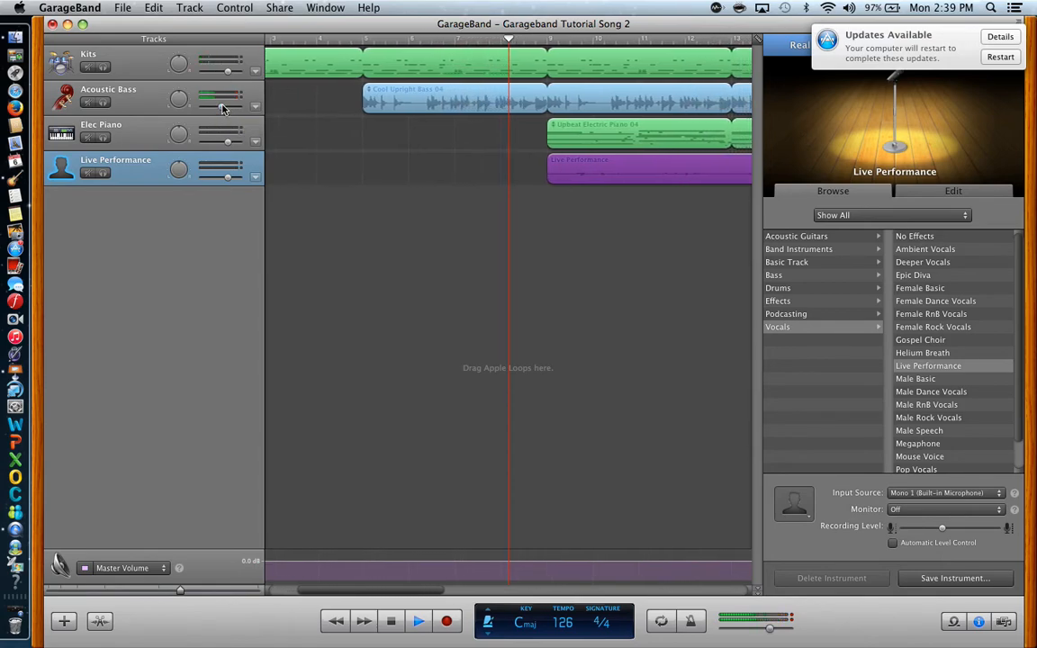
drag(227, 141, 223, 144)
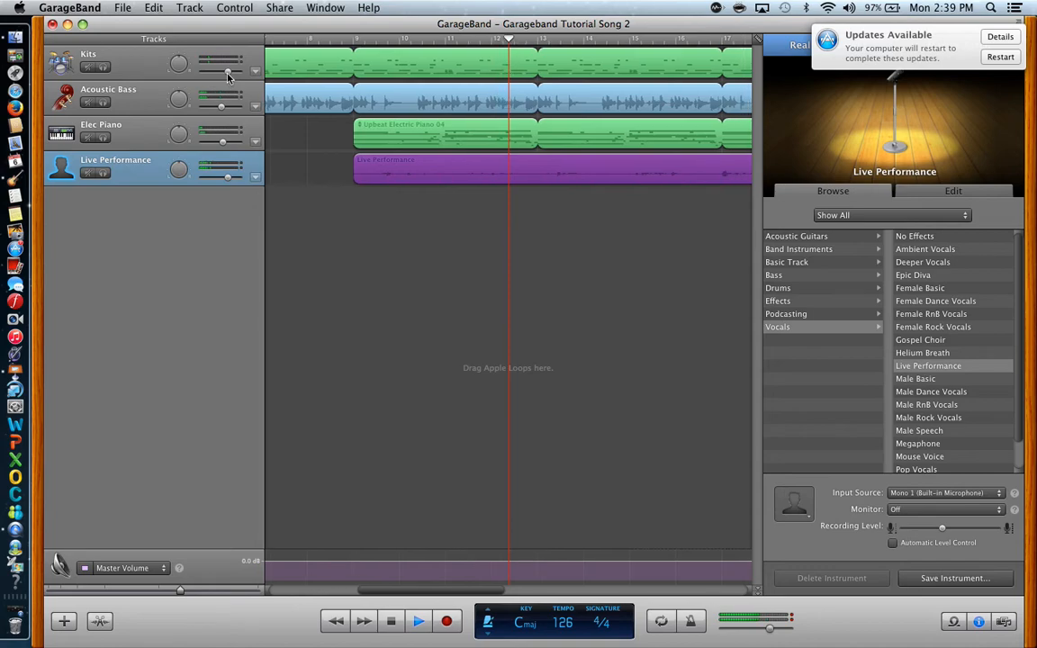
click(228, 177)
drag(228, 177, 231, 179)
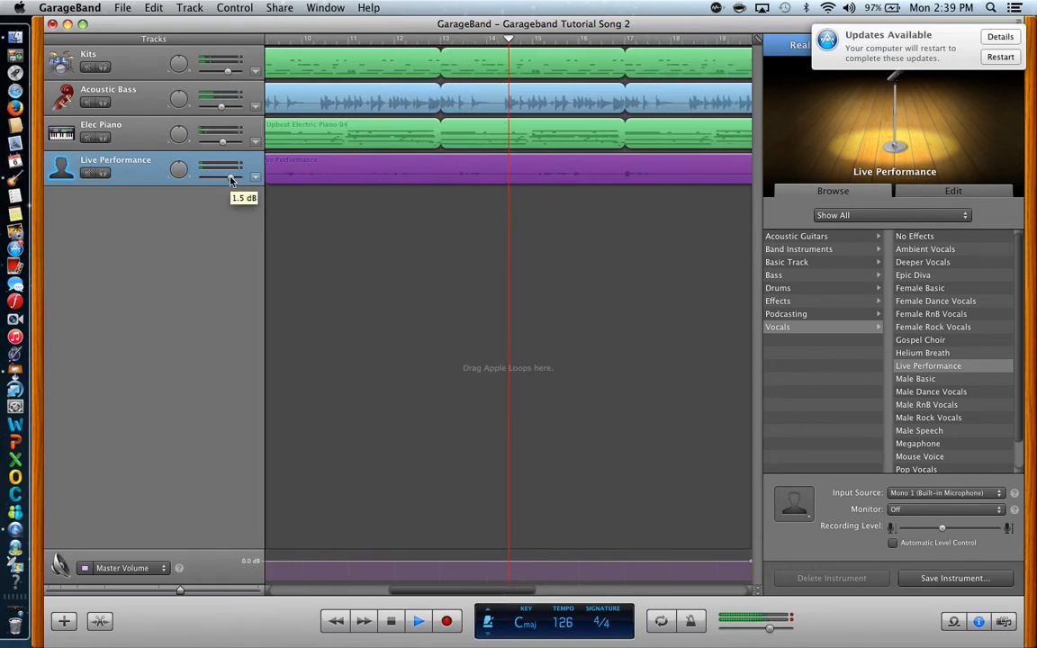
click(222, 108)
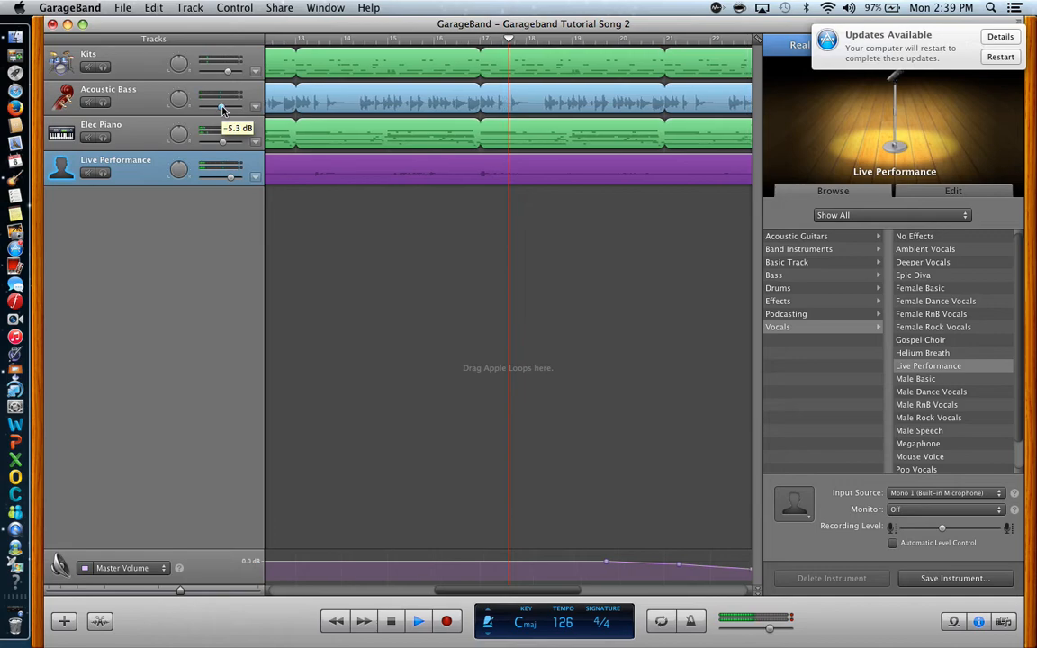
drag(230, 72, 225, 71)
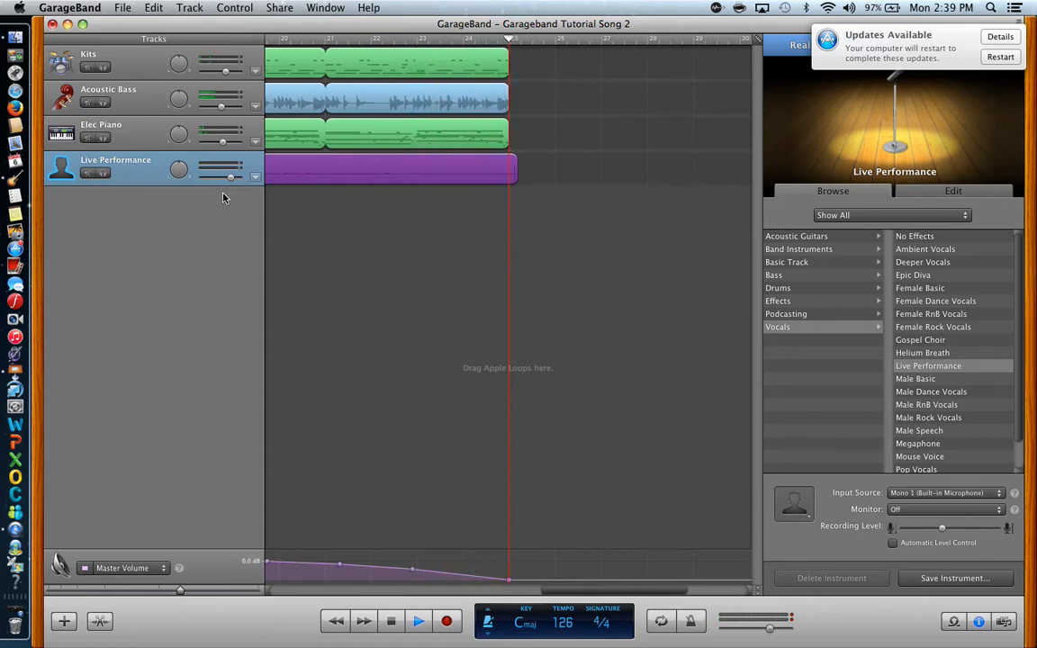
key(space)
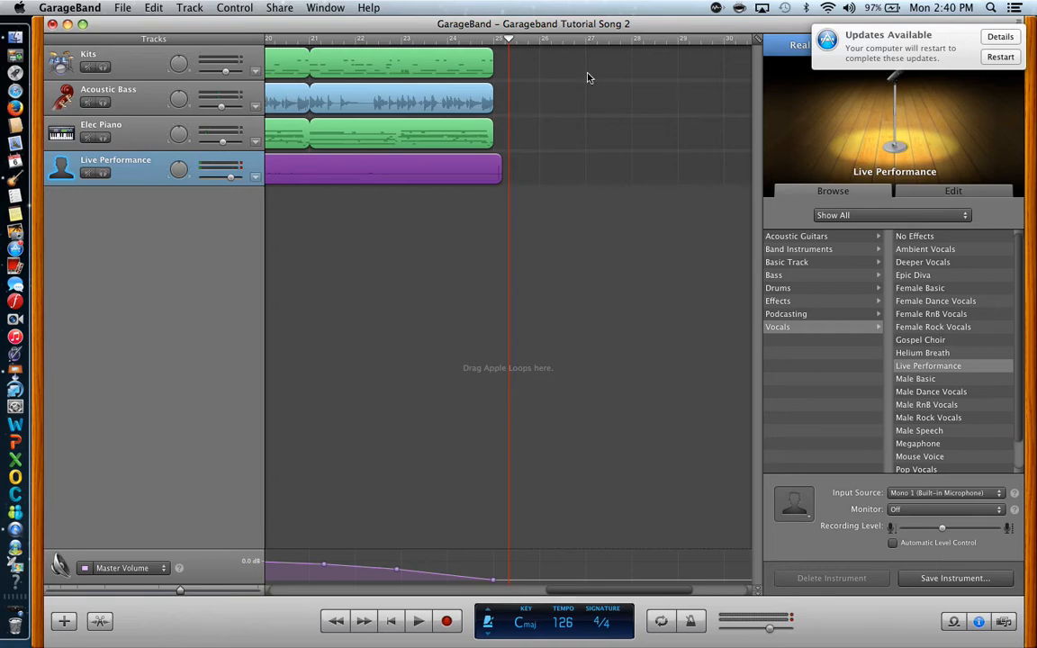
Step: Try a much louder Kits volume while playing the song from the beginning, restore its reduced level and stop playback past measure 11
scroll(586, 77, right, 5)
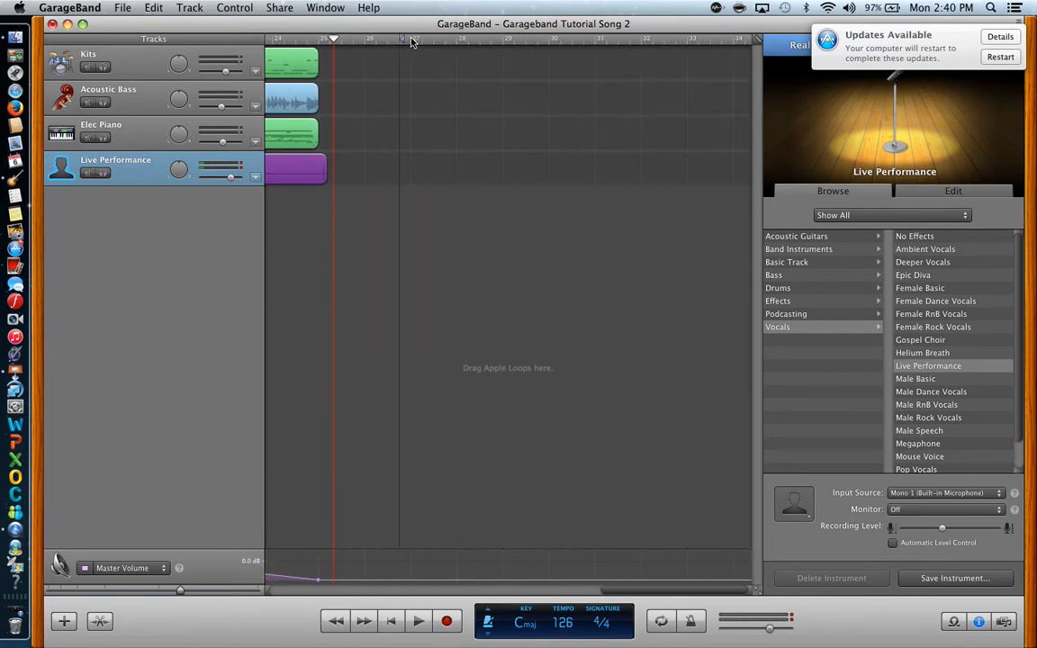
scroll(396, 202, left, 6)
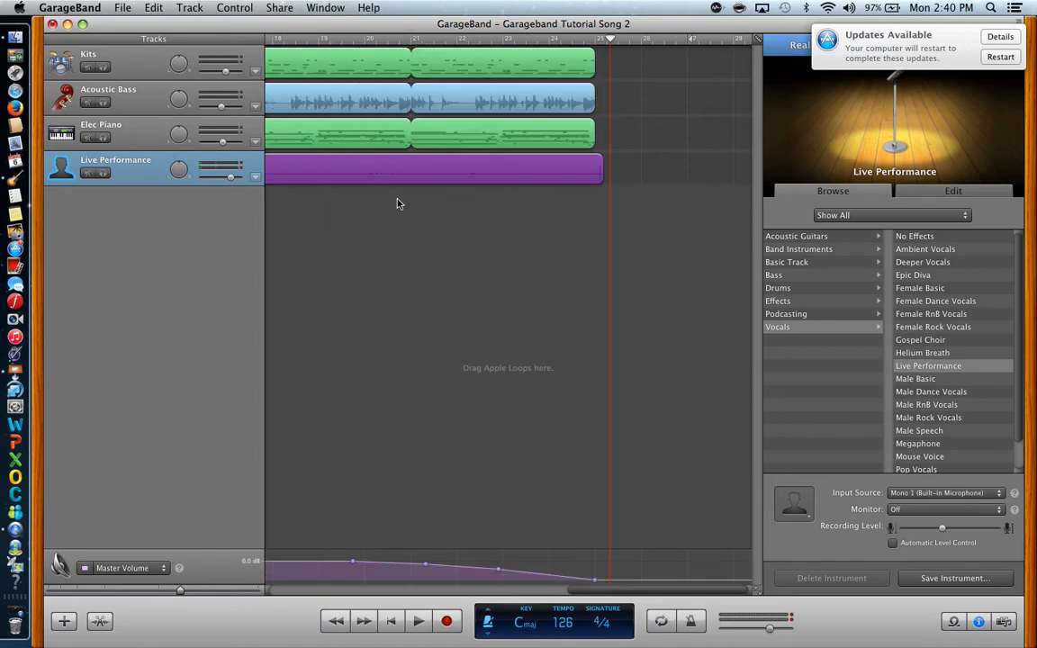
scroll(414, 223, left, 3)
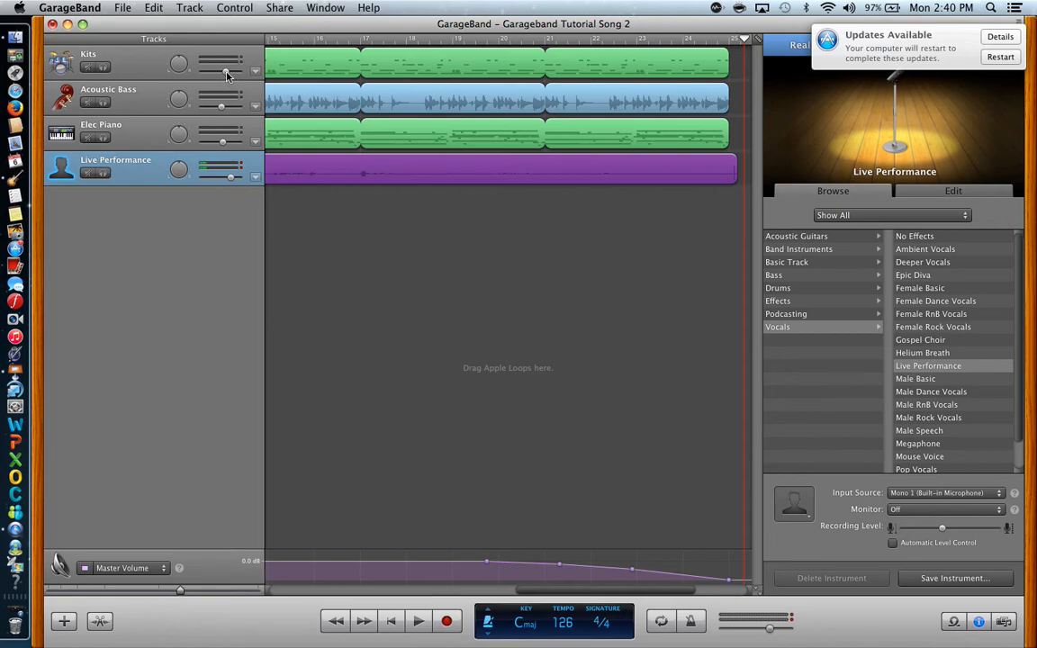
drag(227, 72, 240, 71)
key(Return)
key(space)
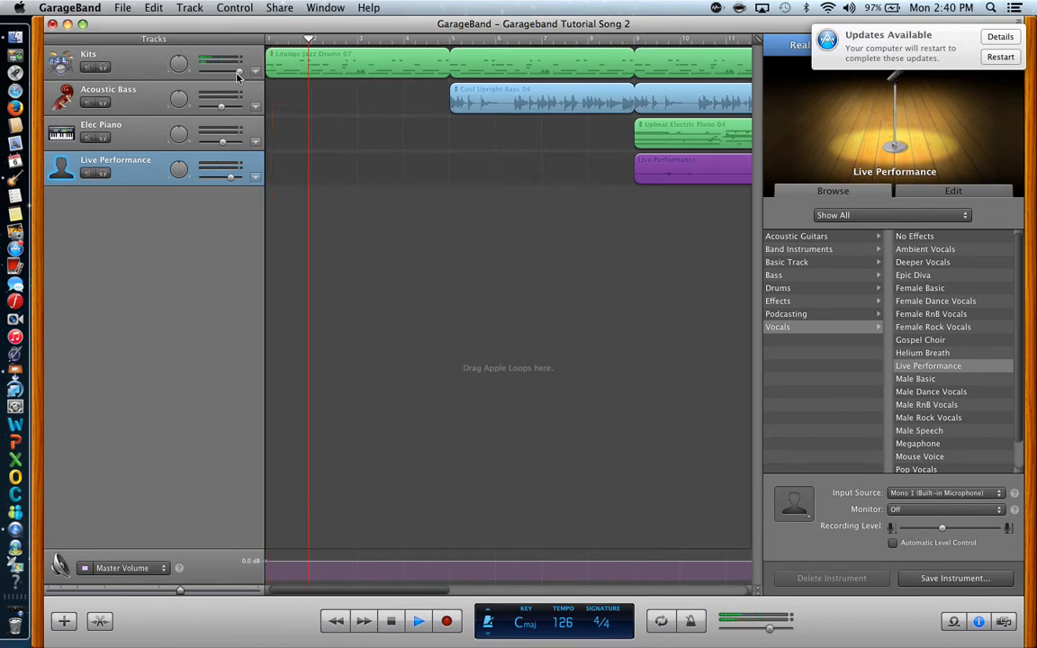
mouse_move(238, 71)
mouse_down()
mouse_move(199, 73)
mouse_move(227, 75)
mouse_up()
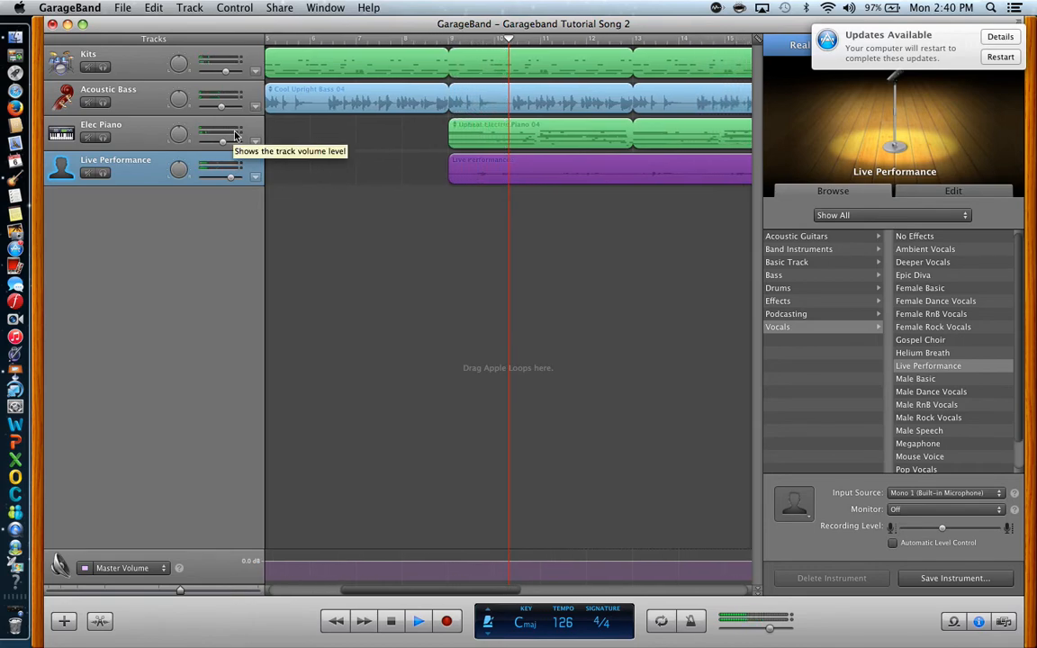
key(space)
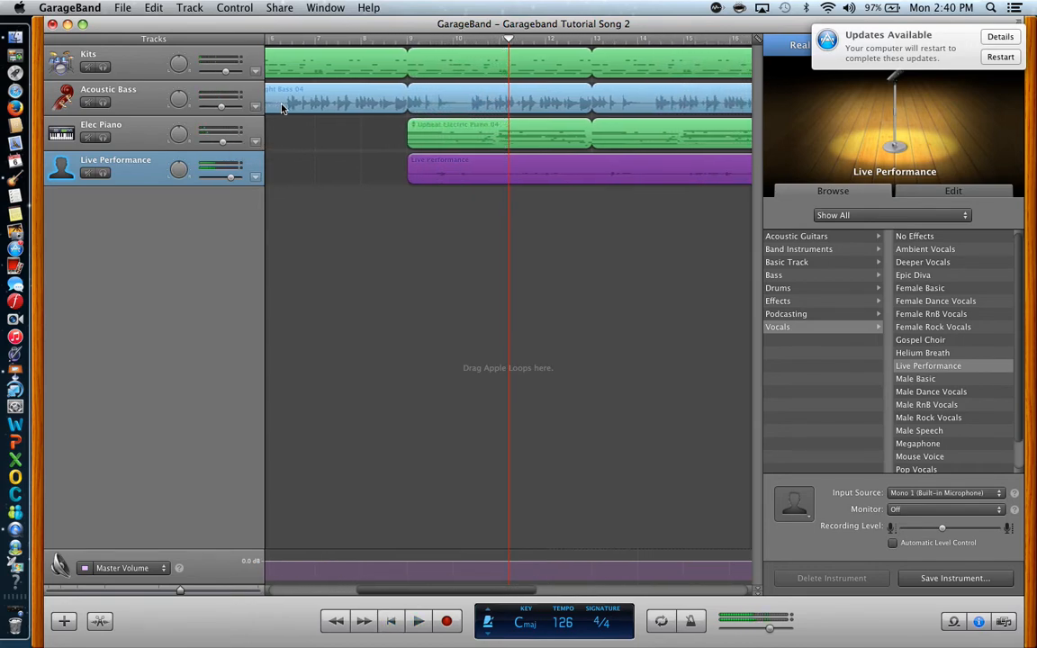
Step: Save the project and send the song to iTunes, compressed with the MP3 Encoder at High Quality
click(123, 8)
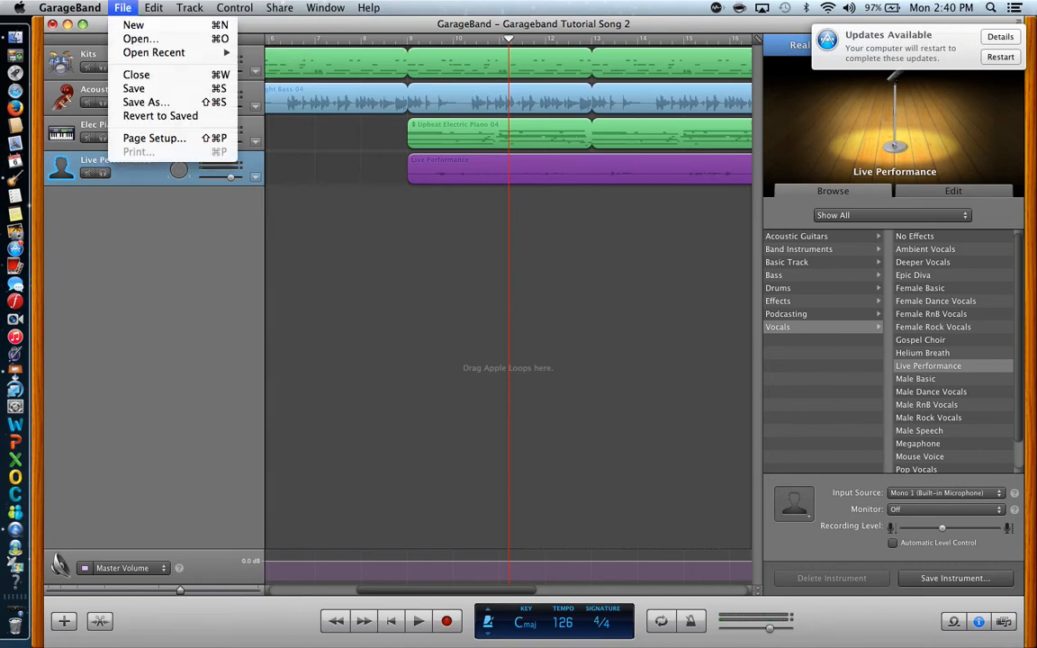
click(133, 88)
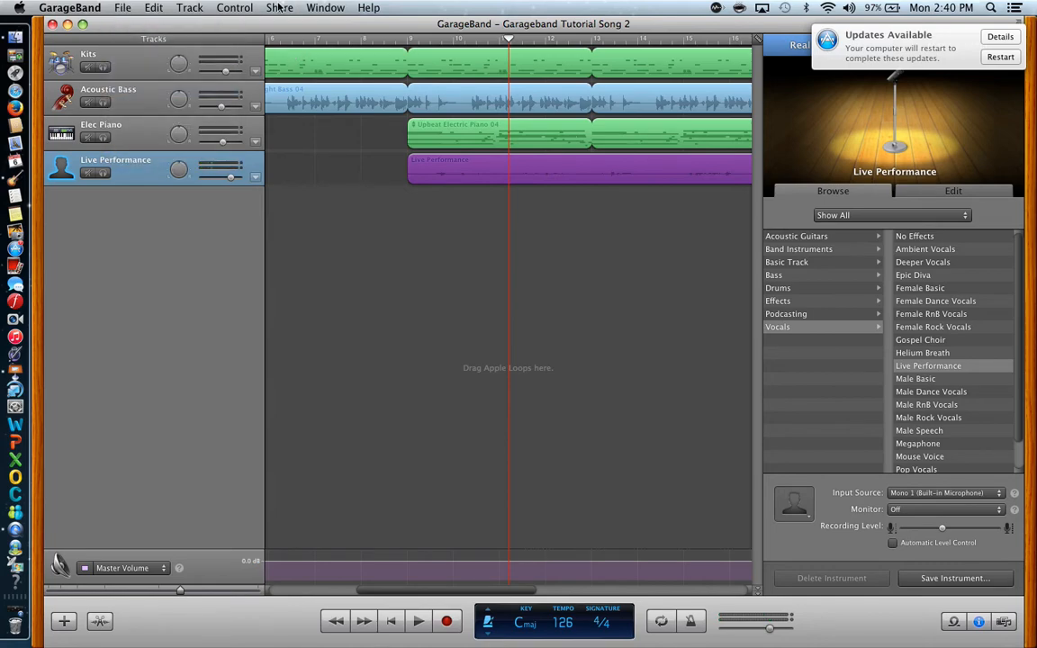
click(279, 8)
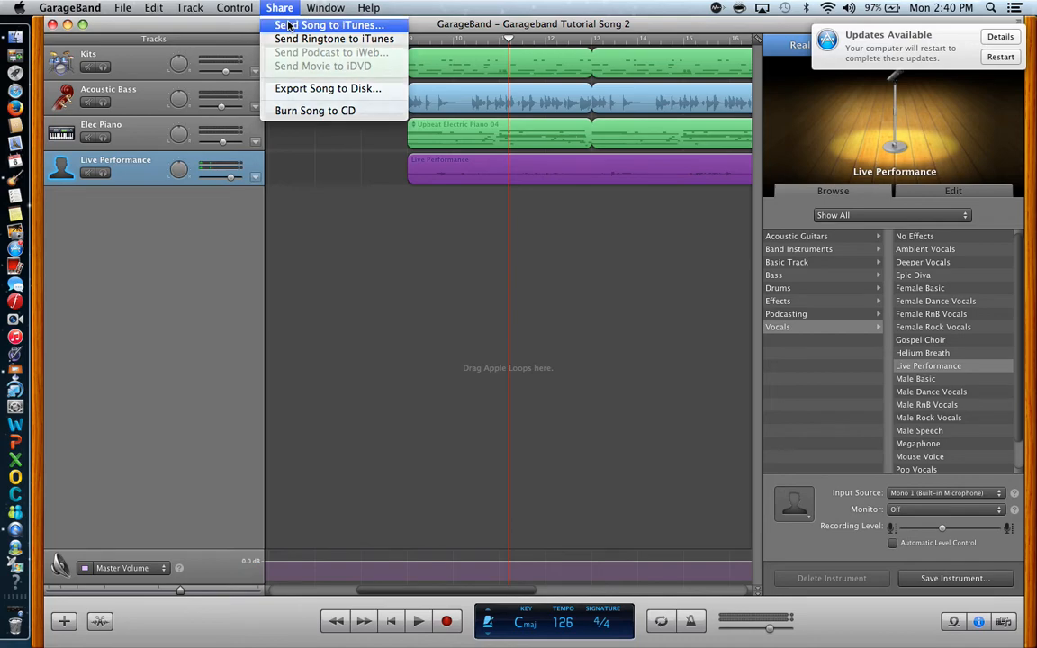
click(288, 26)
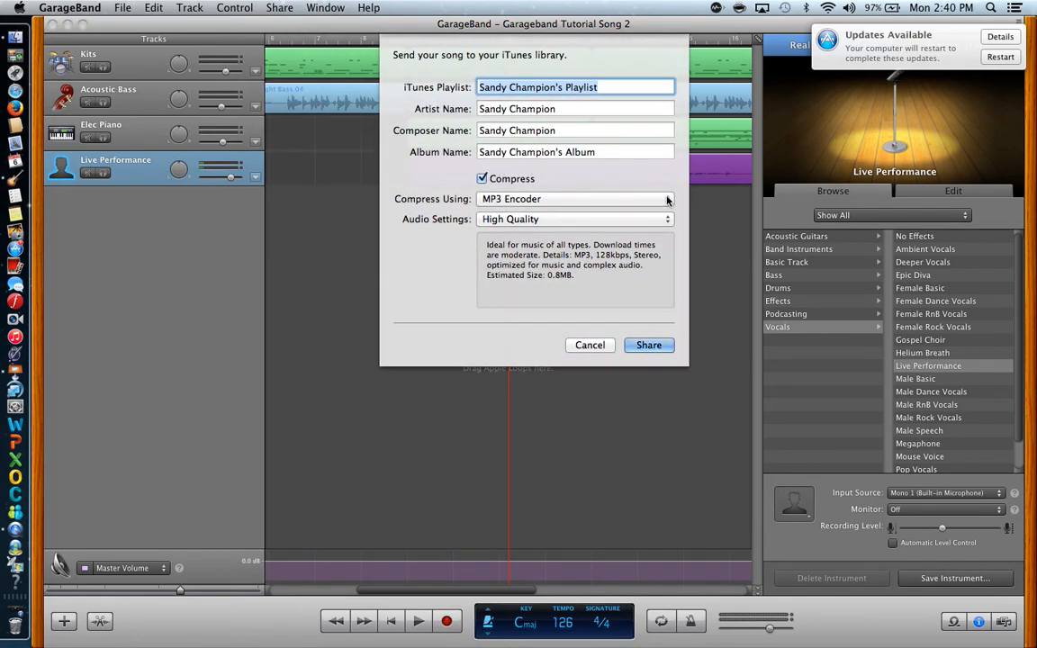
click(650, 346)
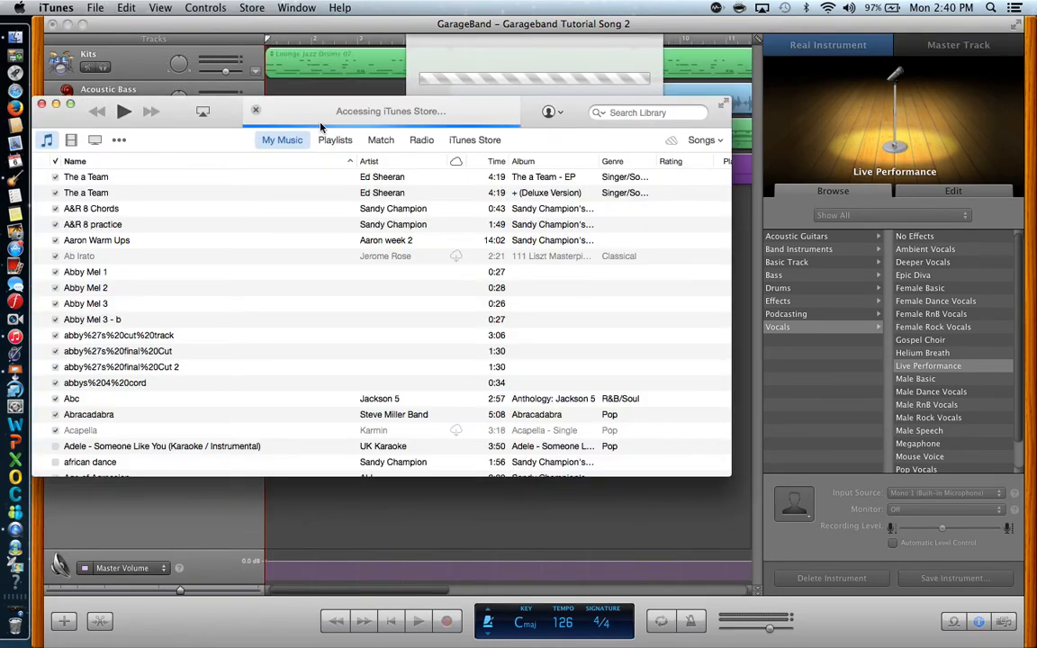
Step: Search the iTunes playlist for "garageband Tutorial Song 2"
click(618, 112)
text(garag)
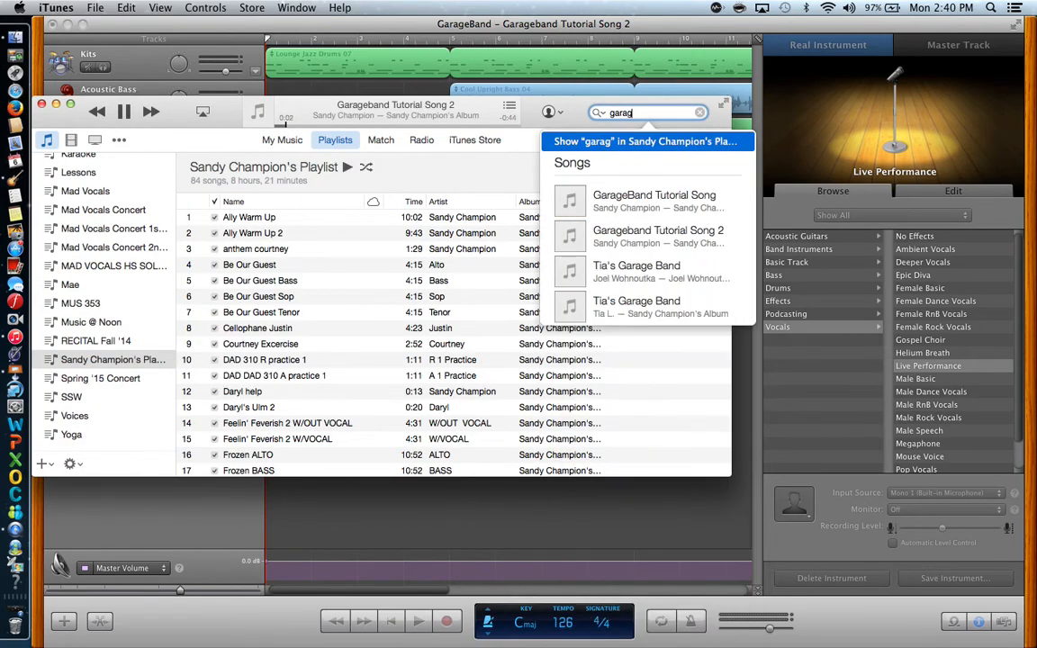
text(eband)
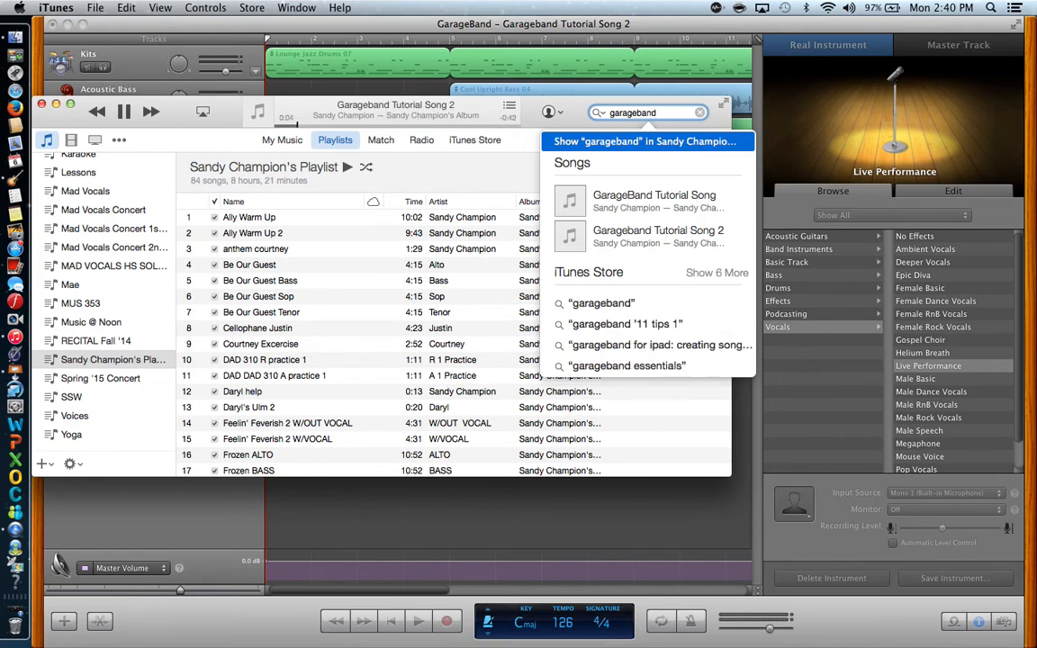
text( Tuto)
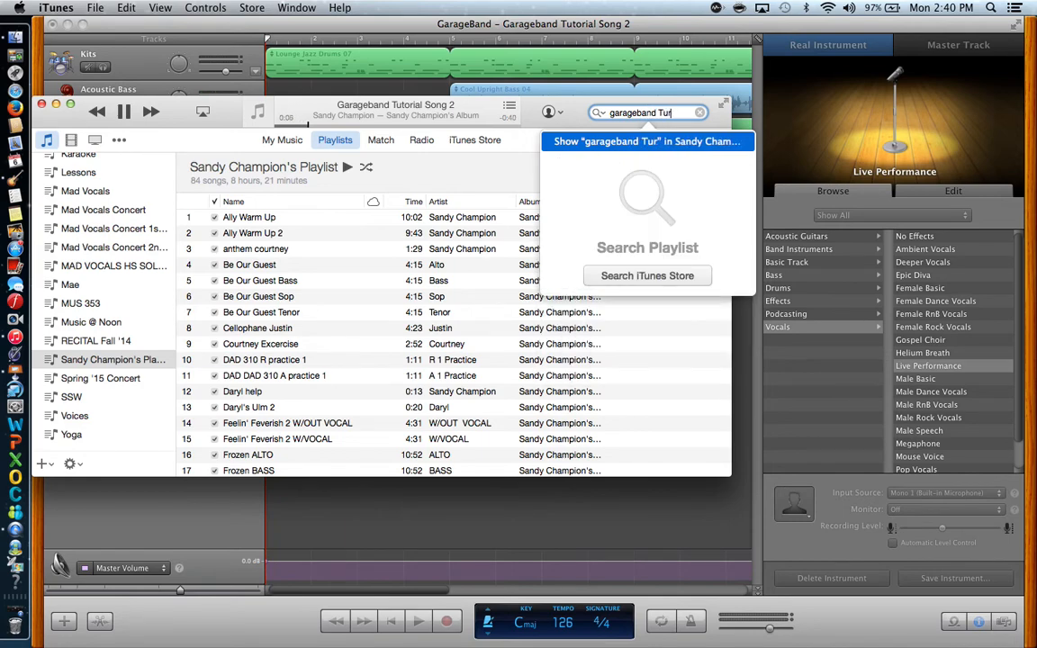
text(rial Song 2)
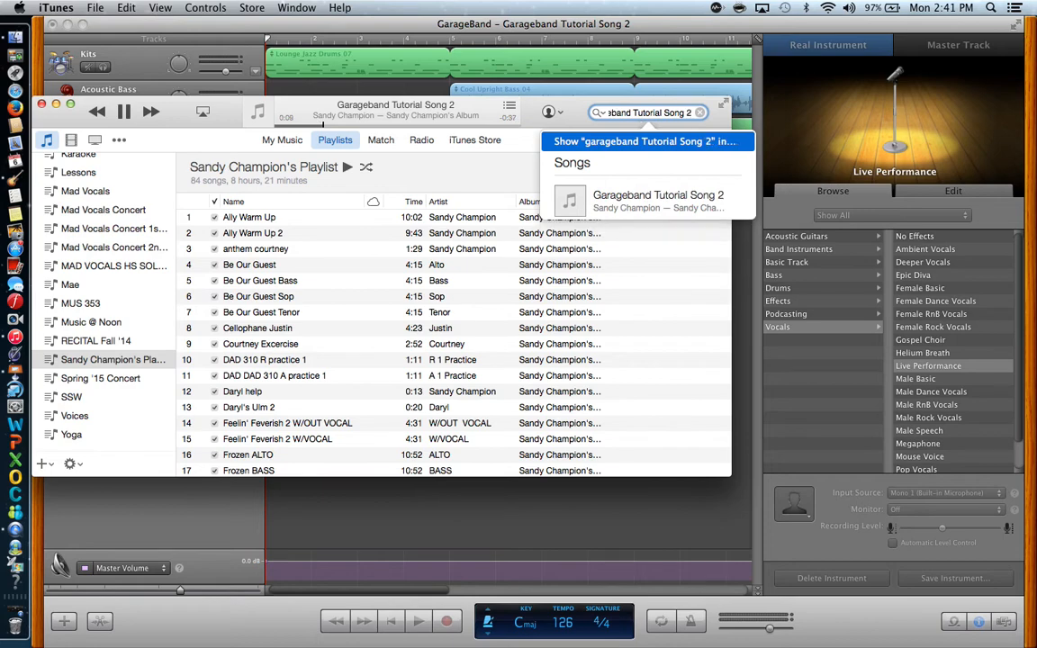
key(Return)
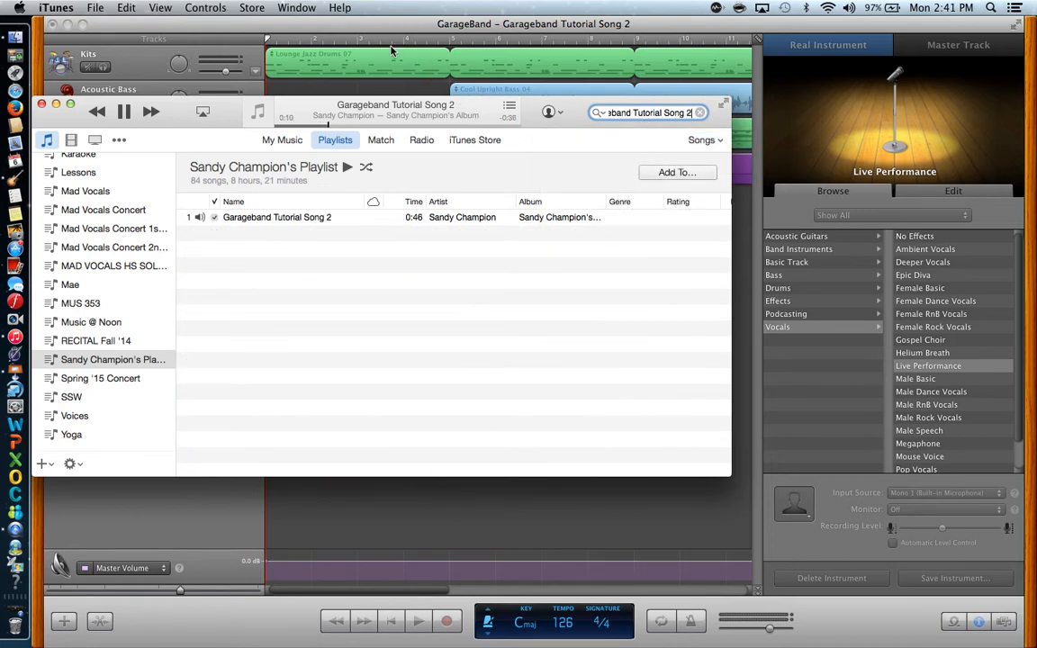
Step: Uncover the desktop behind GarageBand, pause the iTunes playback and copy Garageband Tutorial Song 2 from the playlist to the desktop
drag(211, 21, 228, 385)
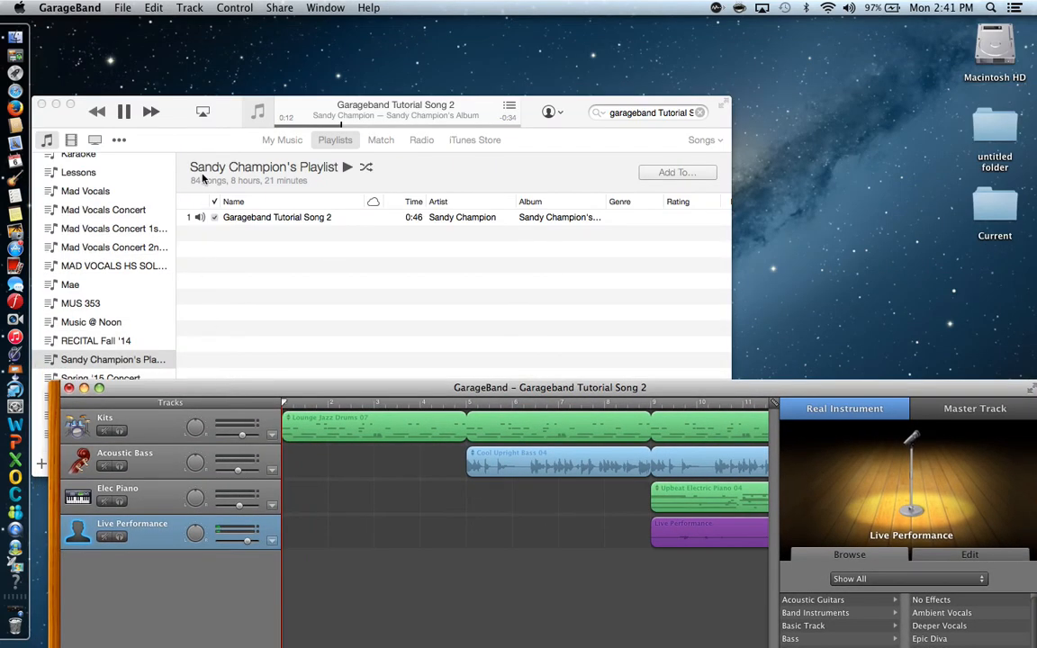
click(139, 107)
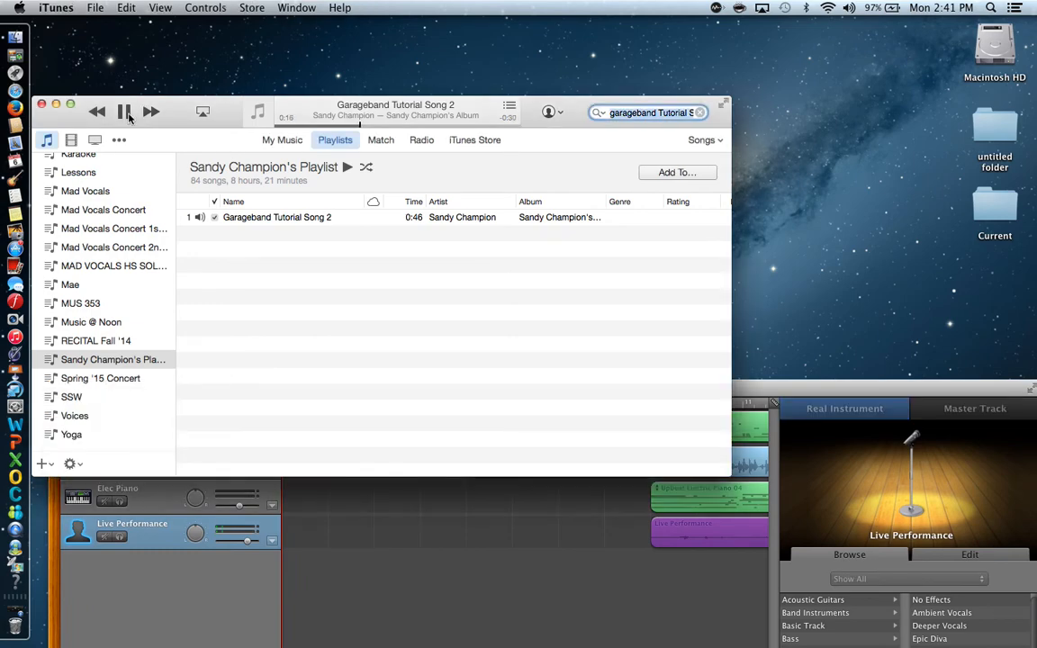
click(123, 111)
drag(256, 218, 821, 105)
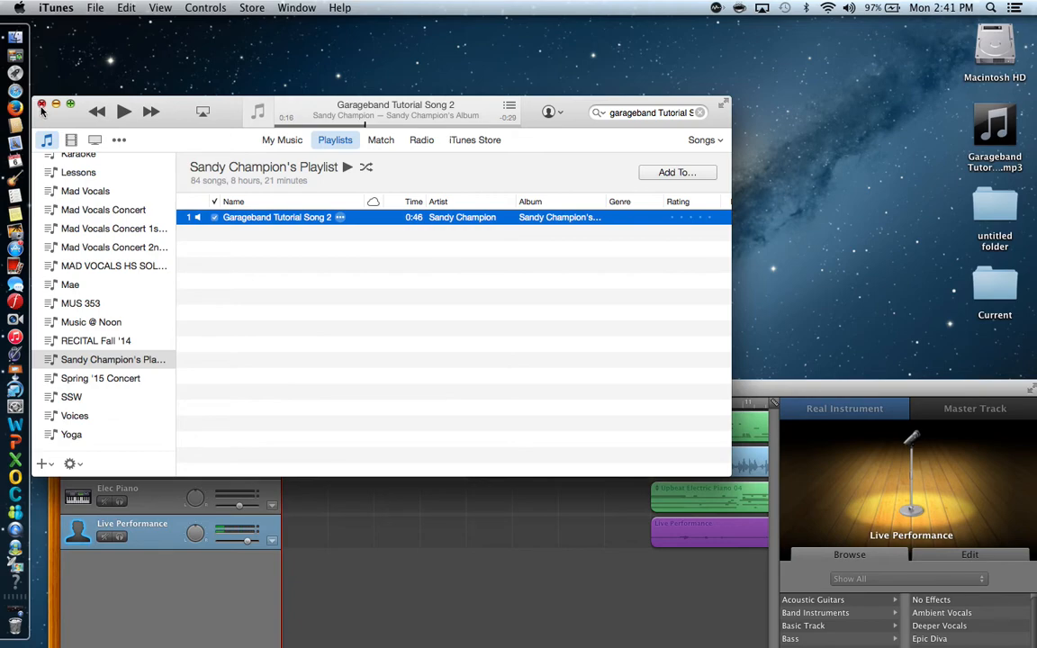
Step: Close the iTunes window and move the GarageBand window back up over the desktop
click(42, 105)
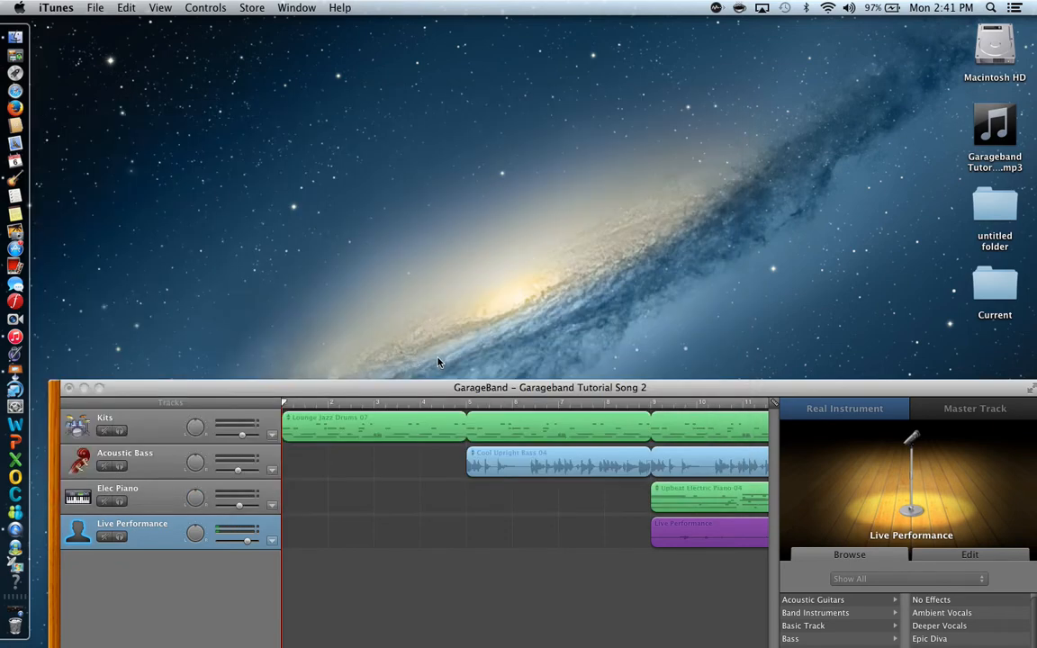
double_click(457, 387)
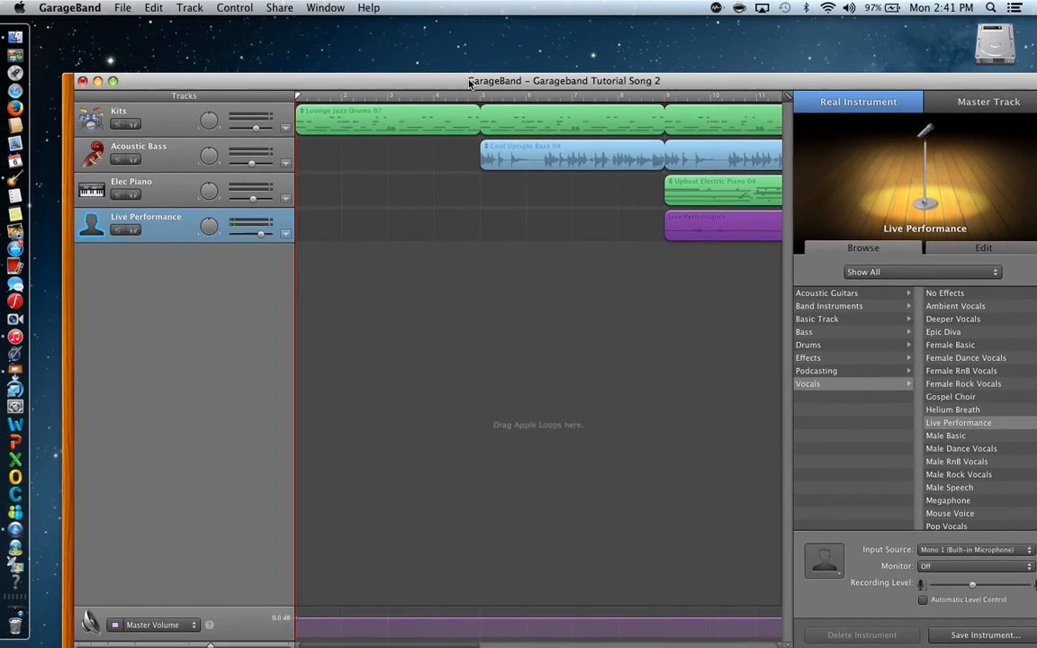
Step: Close the Garageband Tutorial Song 2 project, saving its changes, and quit GarageBand
click(81, 81)
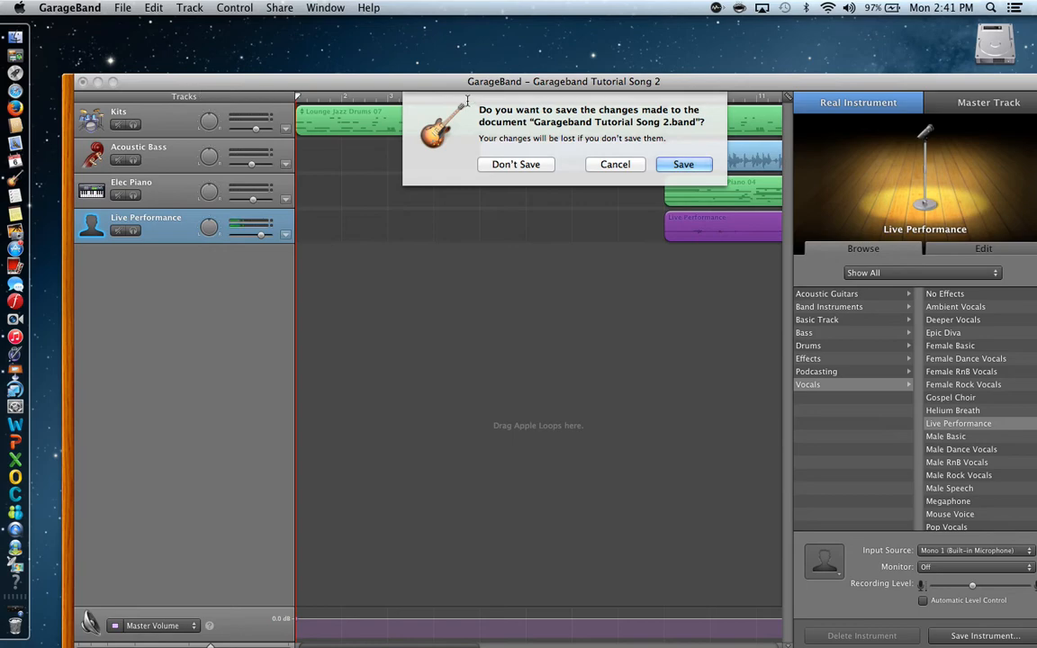
click(689, 168)
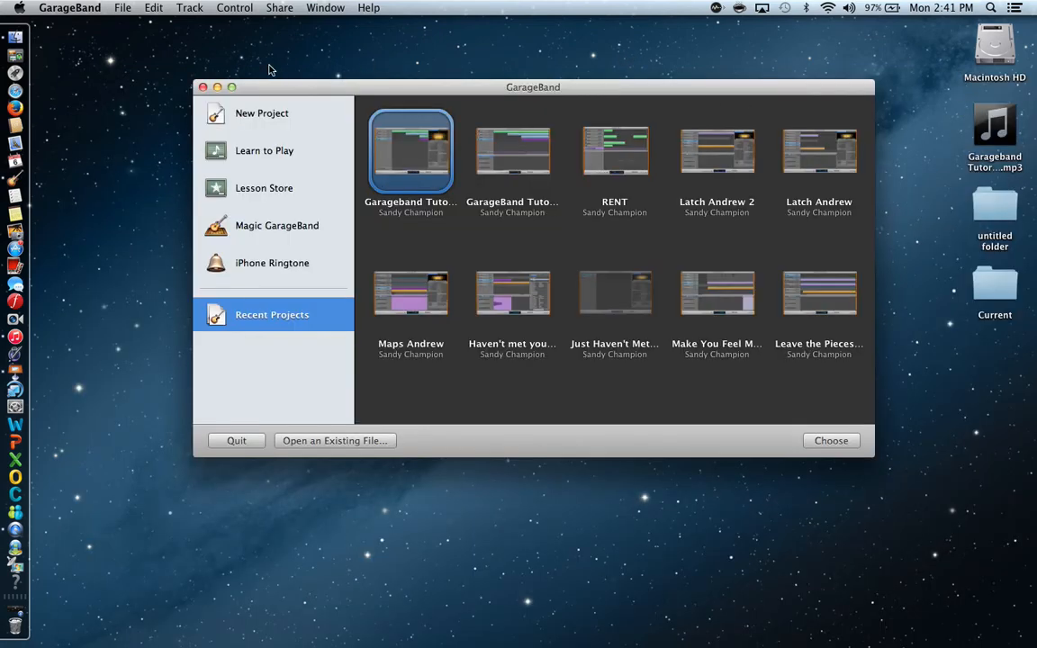
key(super+q)
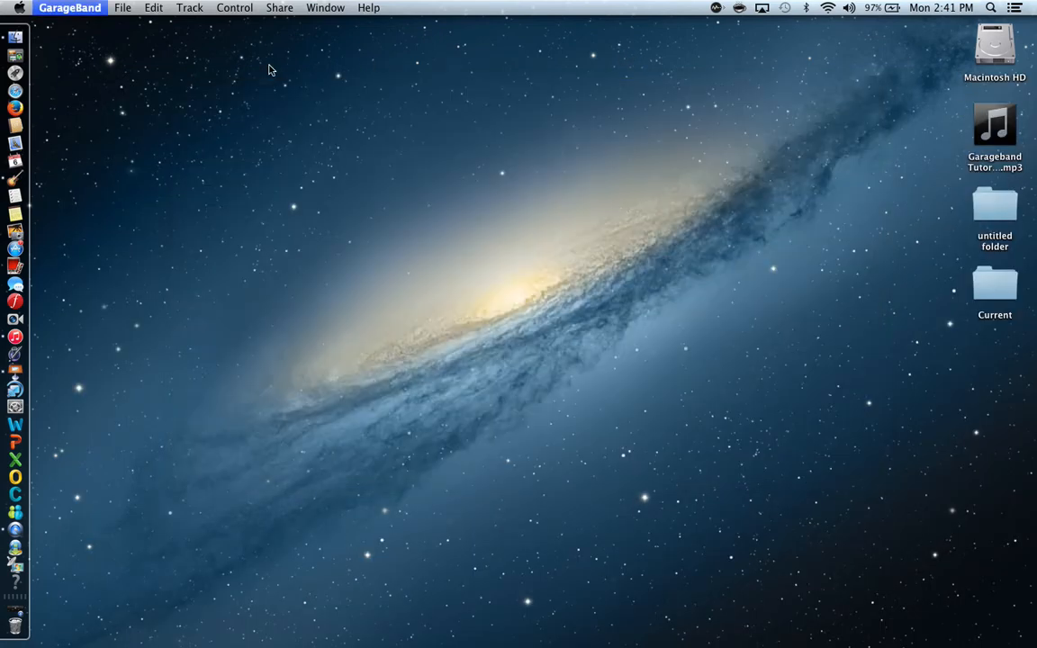
Step: Open the desktop's untitled folder in Finder and move the Garageband Tutorial Song 2 MP3 from the desktop into it
double_click(997, 211)
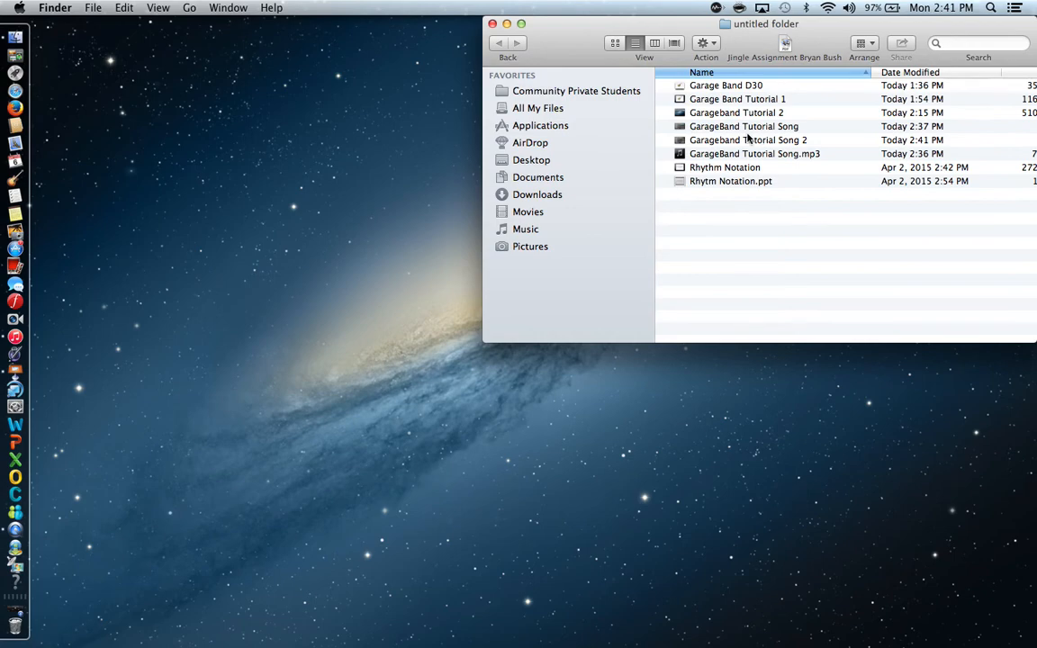
drag(835, 29, 642, 30)
drag(995, 126, 613, 231)
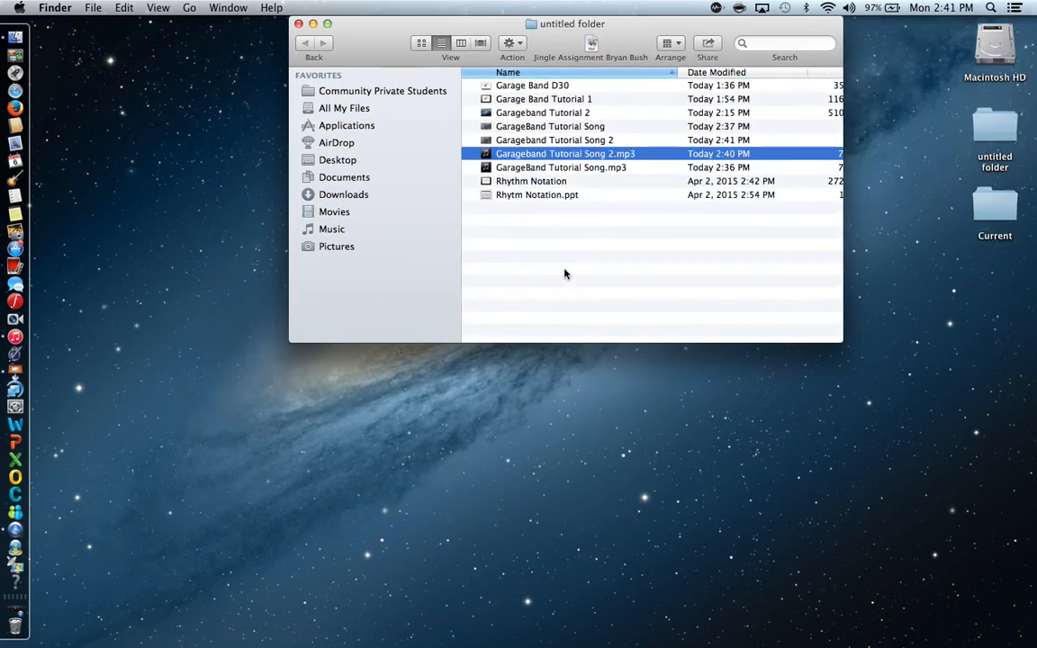
Step: Compress the GarageBand Tutorial Song project into a zip file, moving the zip out to the desktop and back into untitled folder
right_click(536, 132)
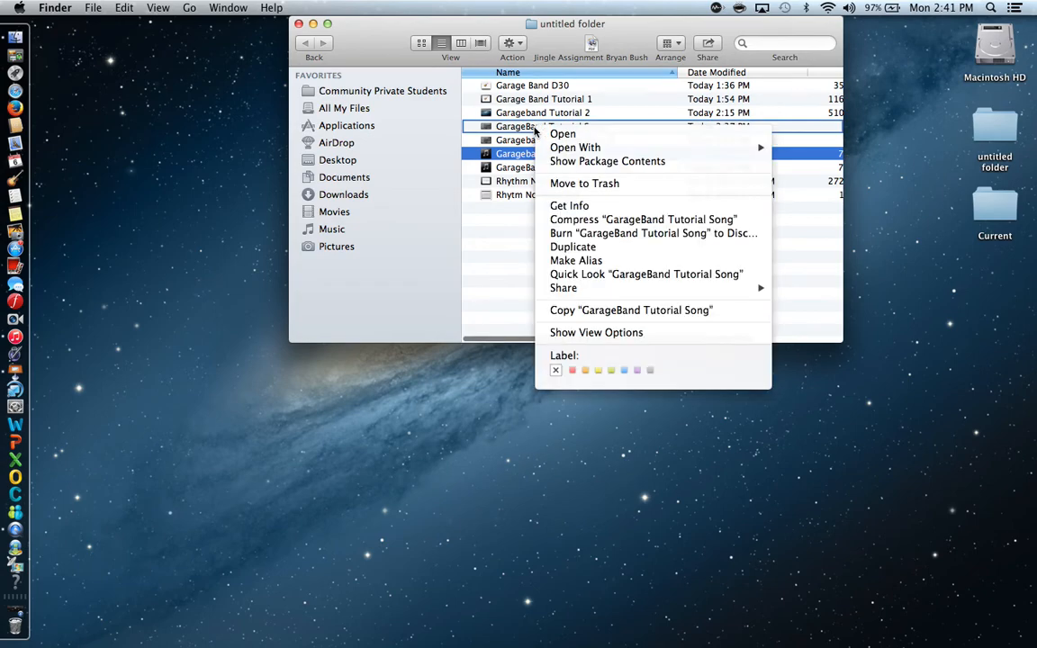
click(582, 220)
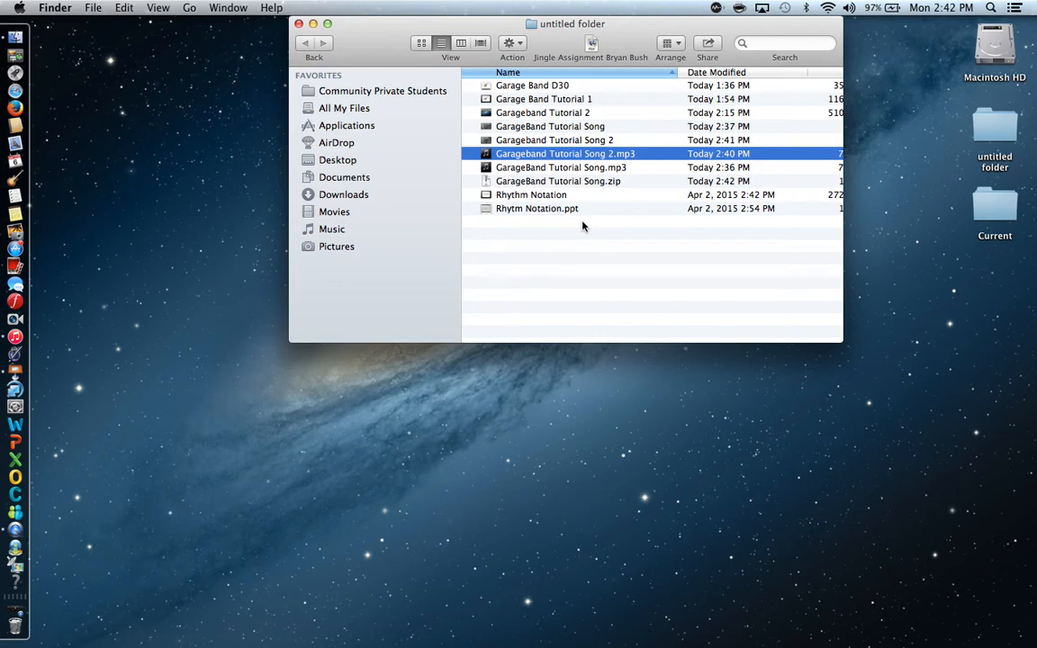
drag(540, 183, 588, 430)
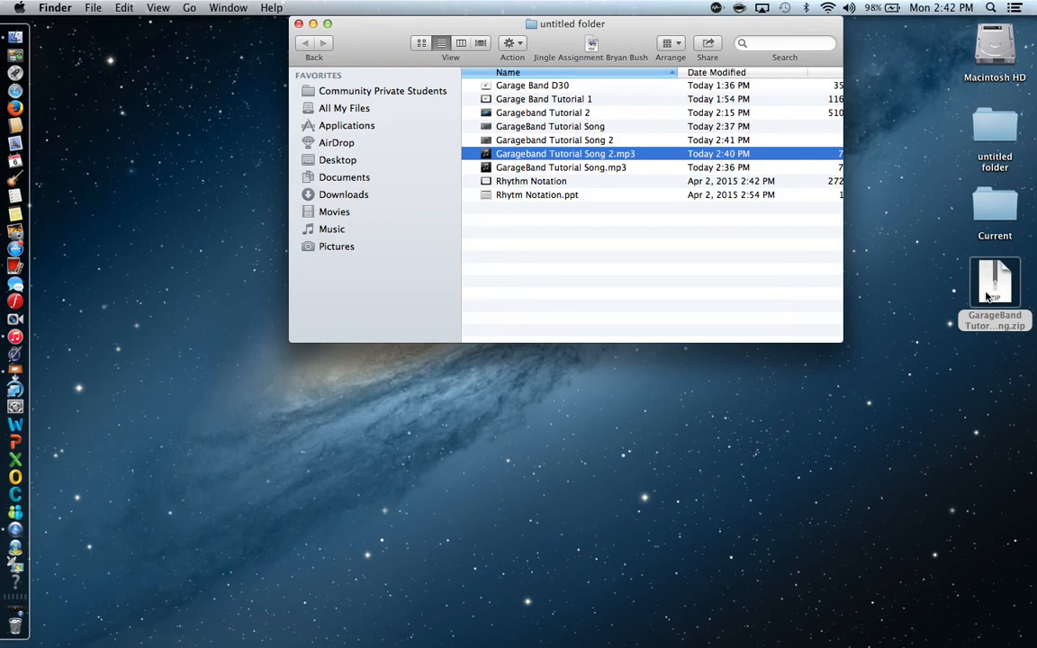
drag(988, 294, 555, 275)
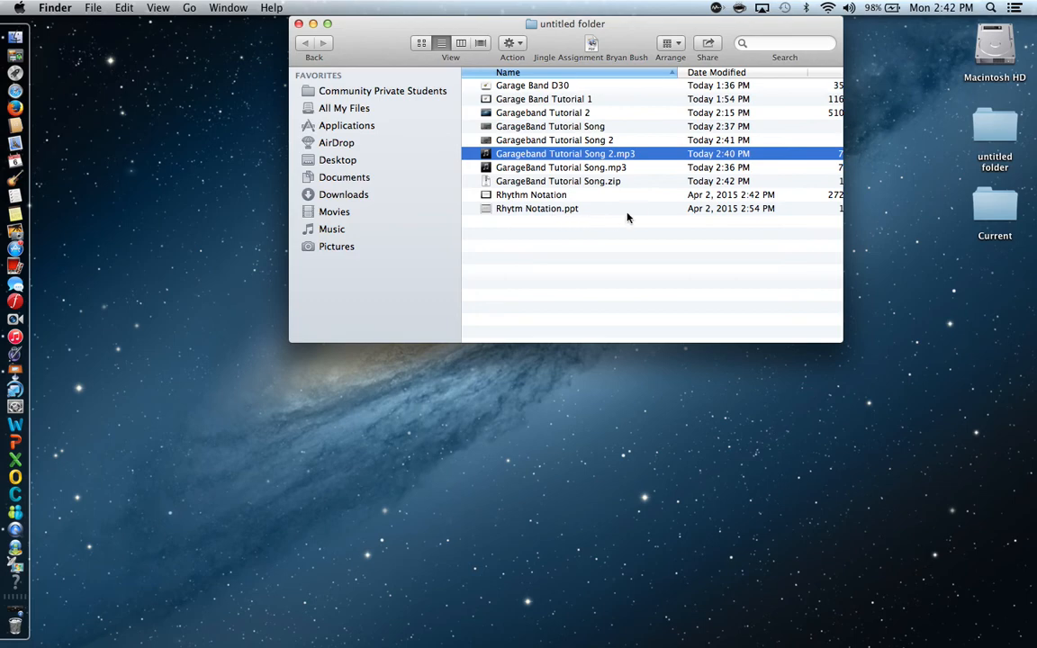
Step: Examine the size and kind details of the project, MP3 and zip files in untitled folder
scroll(637, 205, right, 5)
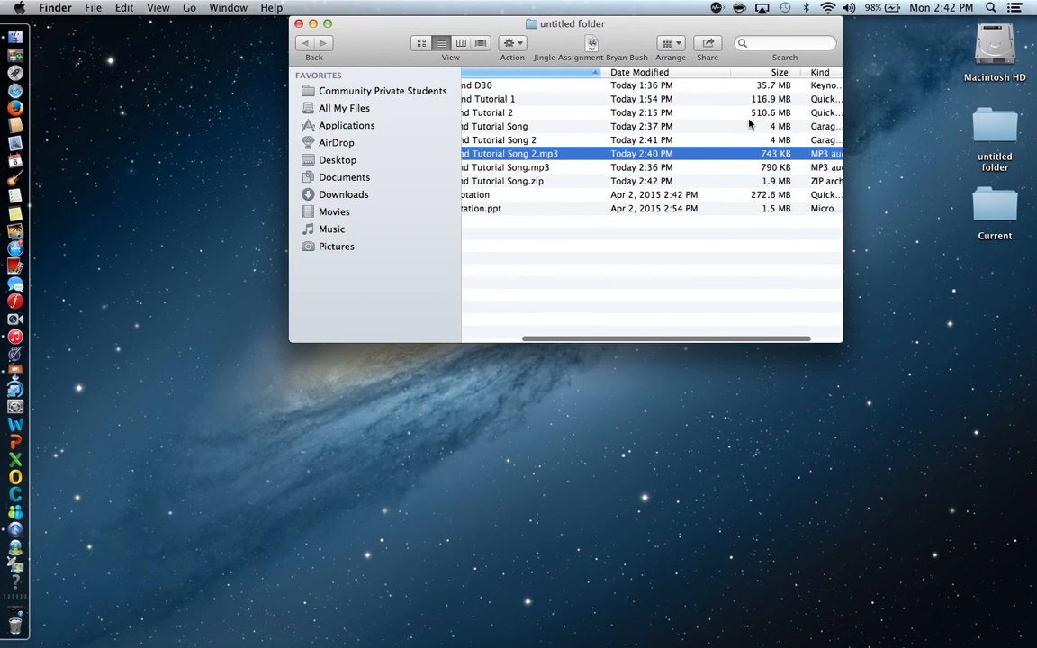
scroll(594, 280, left, 3)
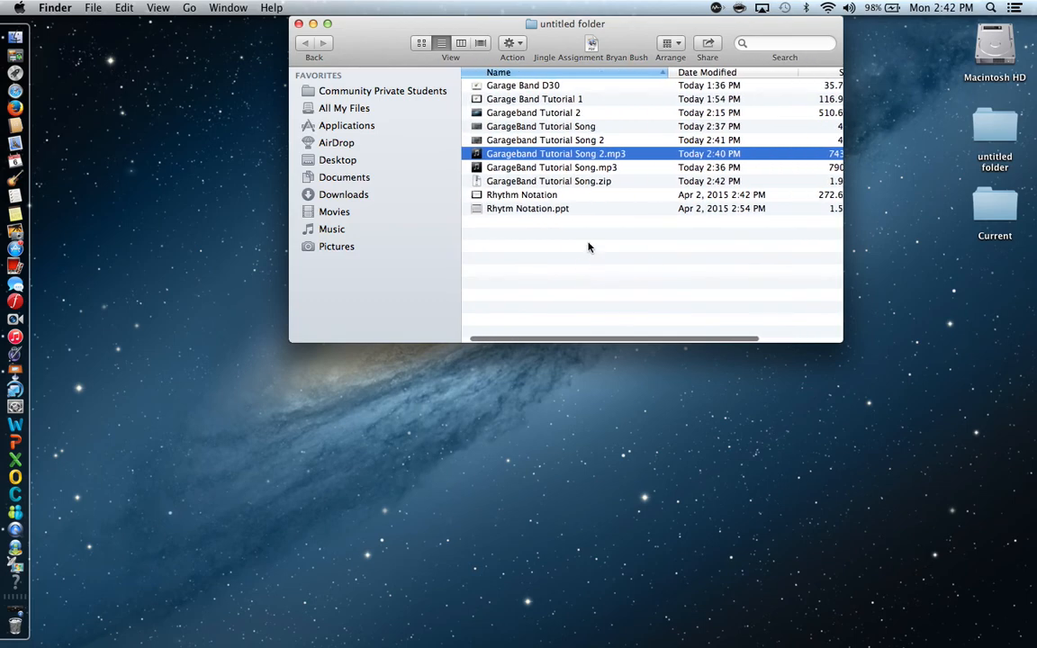
scroll(612, 225, right, 1)
scroll(639, 197, left, 4)
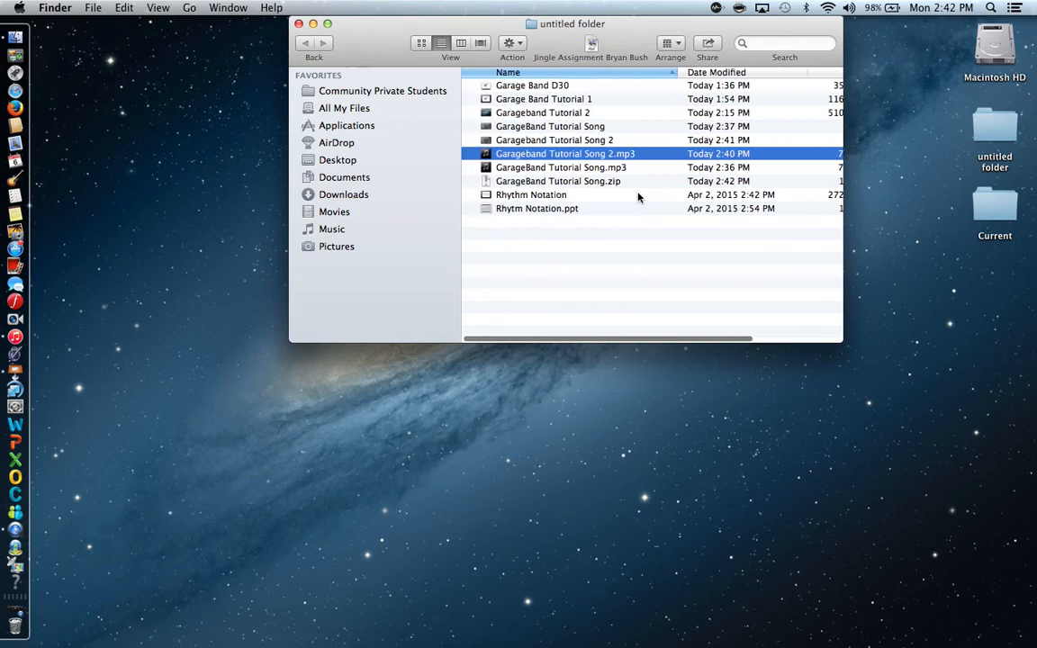
scroll(638, 198, right, 1)
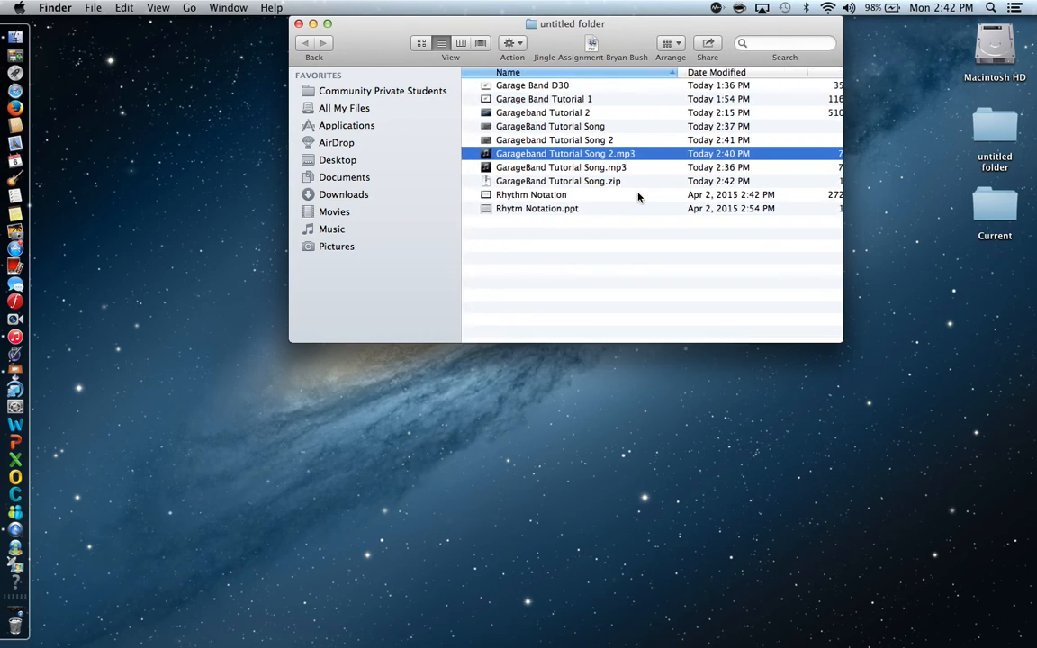